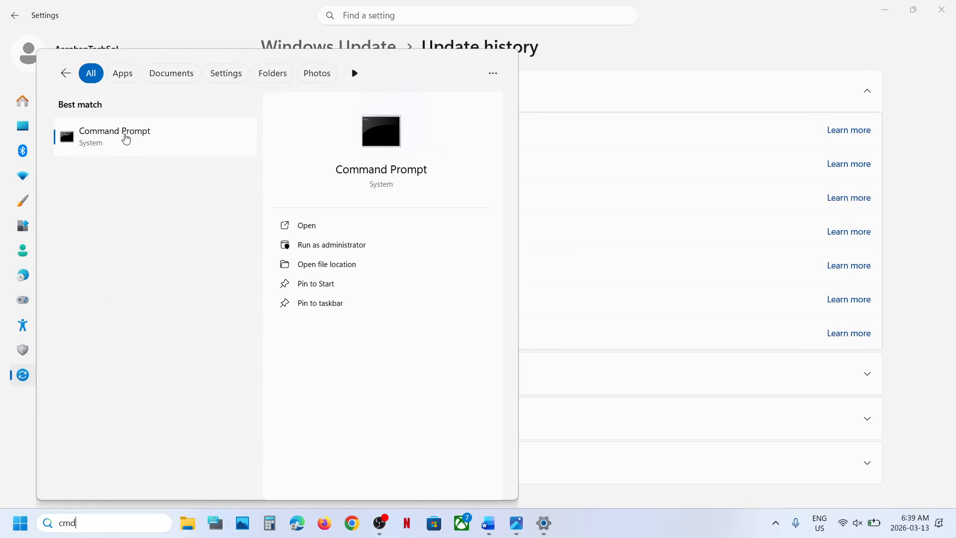
# - Open Command Prompt as administrator from the search results and approve the elevation request
pyautogui.rightClick(126, 139)
pyautogui.click(193, 150)
pyautogui.click(411, 360)
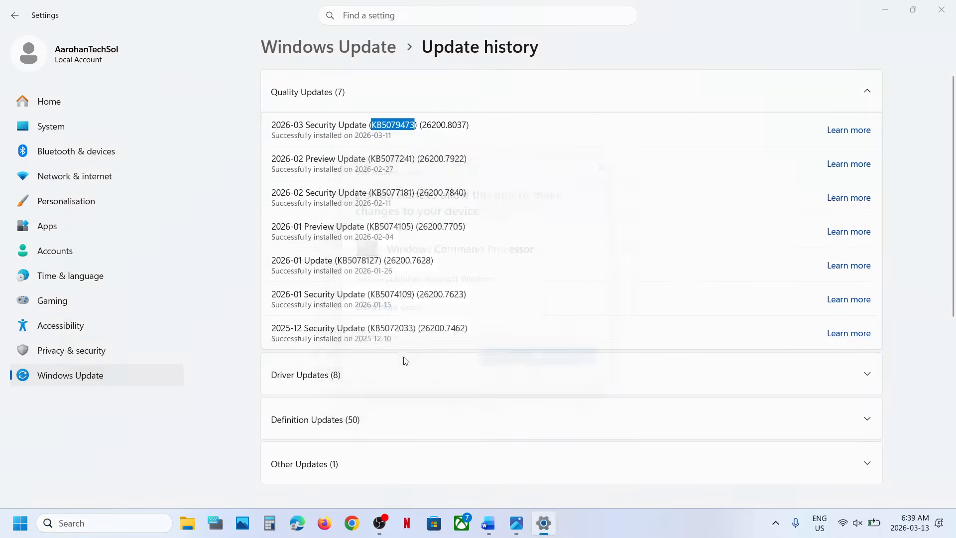
# - Copy the sfc /scannow command from the Windows 11 Update Error document in Word and run it in the Command Prompt
pyautogui.click(488, 527)
pyautogui.scroll(-2, 194, 223)
pyautogui.scroll(1, 194, 223)
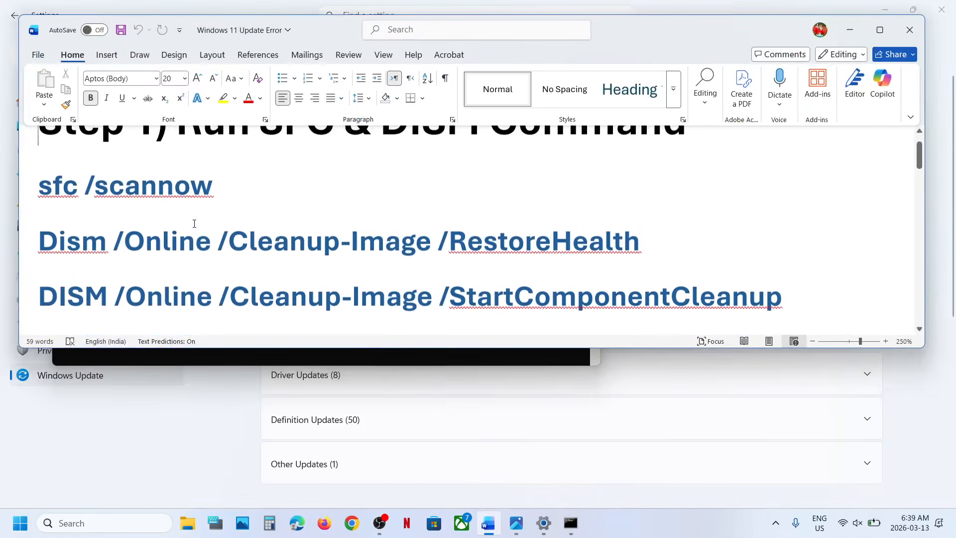
pyautogui.doubleClick(139, 199)
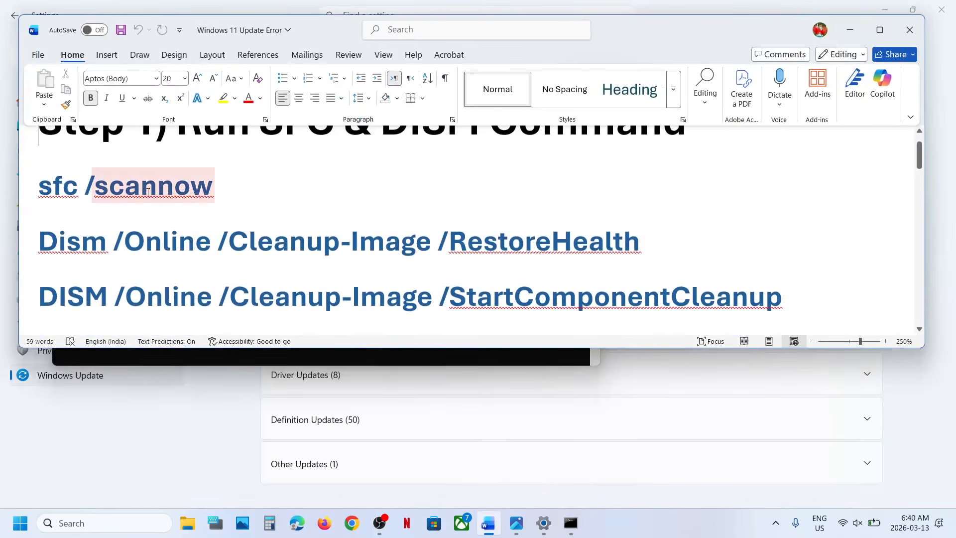
pyautogui.tripleClick(147, 192)
pyautogui.hotkey('ctrl', 'c')
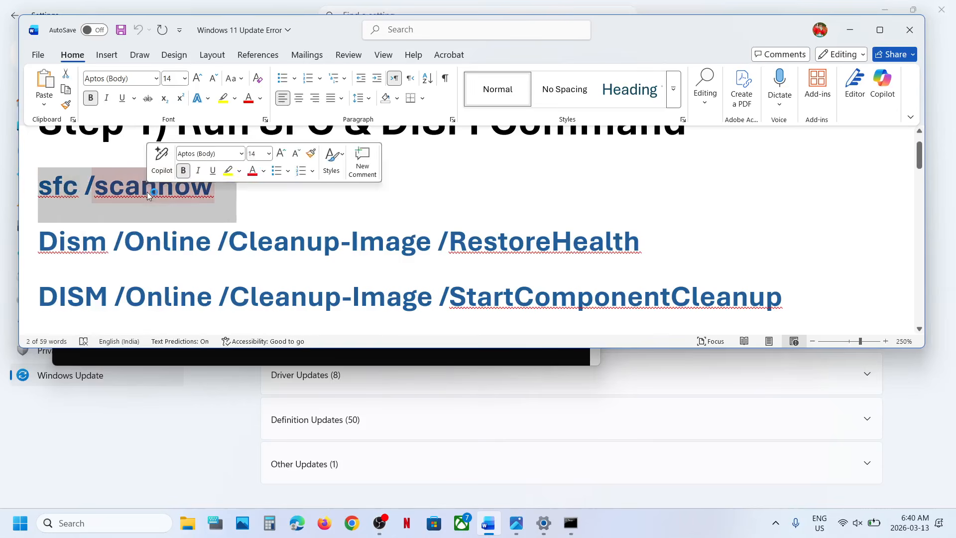
pyautogui.hotkey('alt', 'Tab')
pyautogui.click(184, 200)
pyautogui.rightClick(185, 201)
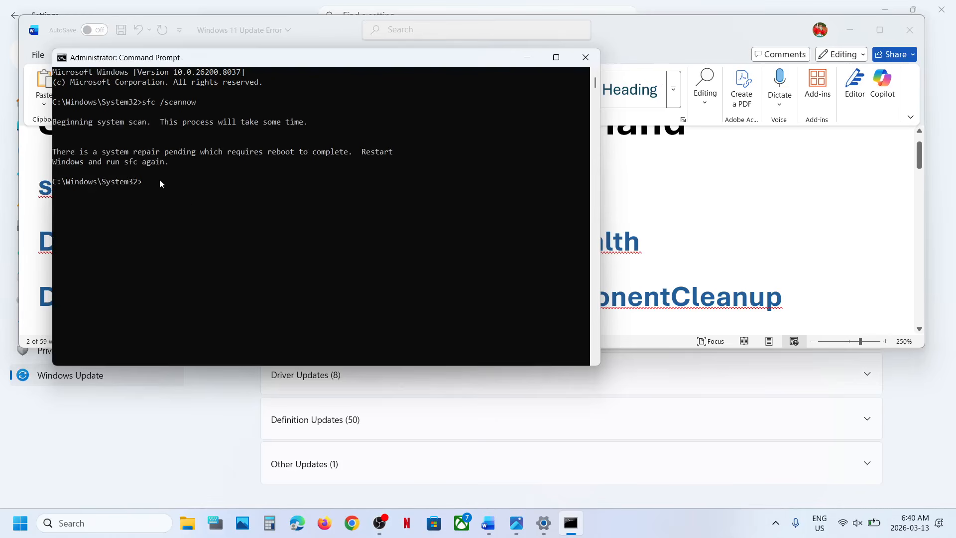
# - Copy Dism /Online /Cleanup-Image /RestoreHealth from the Word document and run it in the Command Prompt
pyautogui.hotkey('alt', 'Tab')
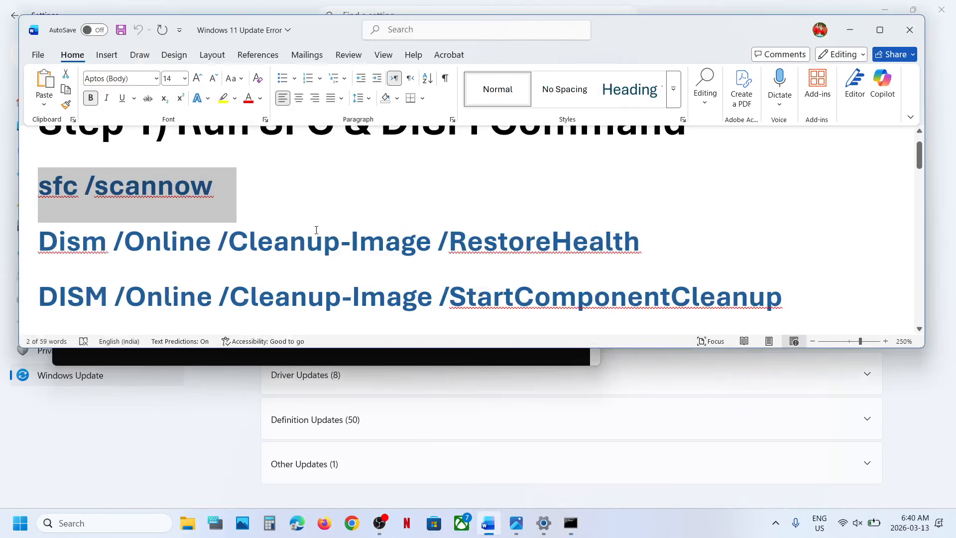
pyautogui.tripleClick(306, 237)
pyautogui.hotkey('ctrl', 'c')
pyautogui.hotkey('alt', 'Tab')
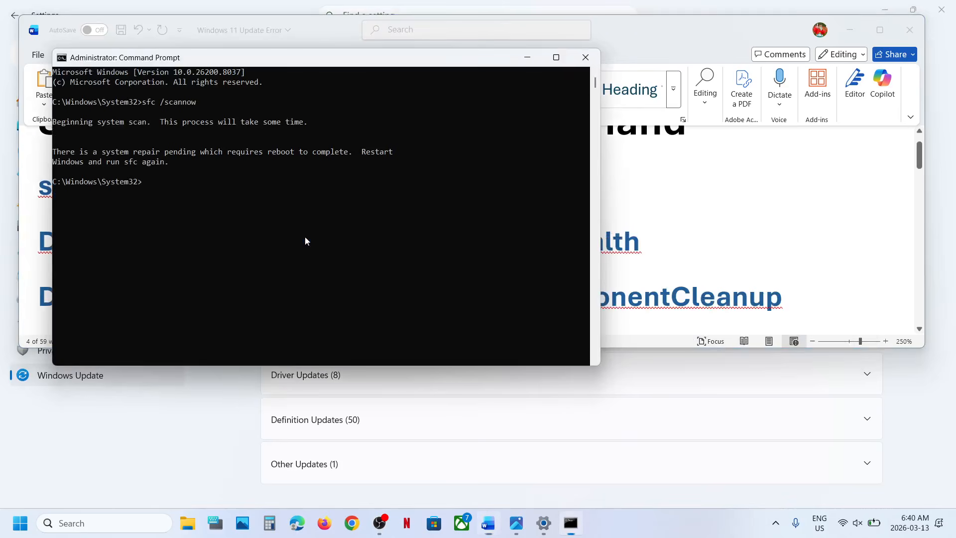
pyautogui.click(225, 235)
pyautogui.rightClick(225, 233)
pyautogui.press('Return')
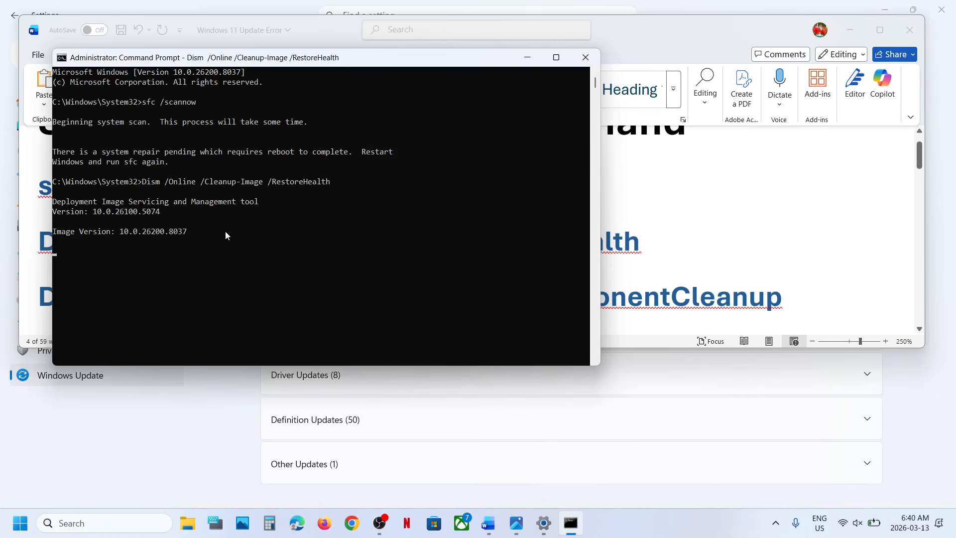
# - Select the DISM /Online /Cleanup-Image /StartComponentCleanup line in the Word document and switch back to the Command Prompt
pyautogui.hotkey('alt', 'Tab')
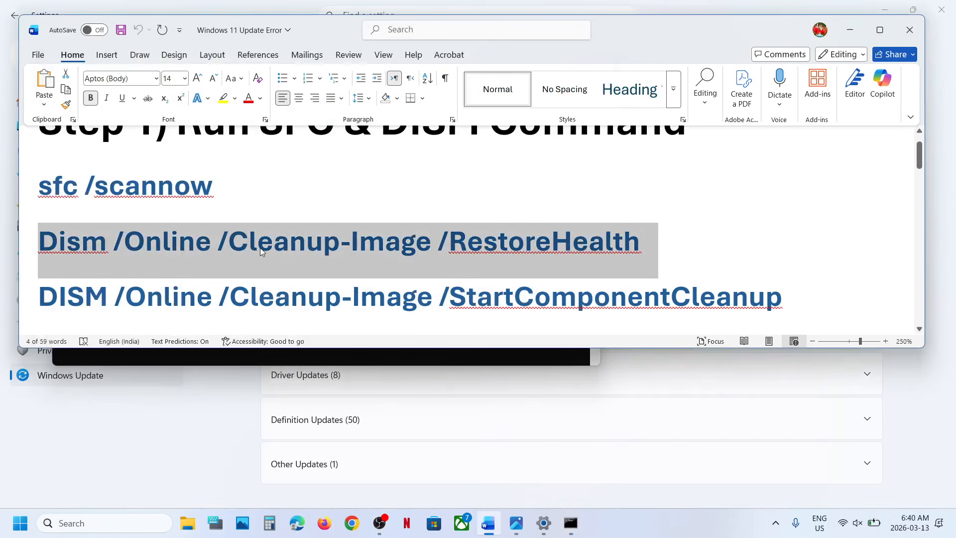
pyautogui.scroll(-3, 260, 246)
pyautogui.tripleClick(317, 215)
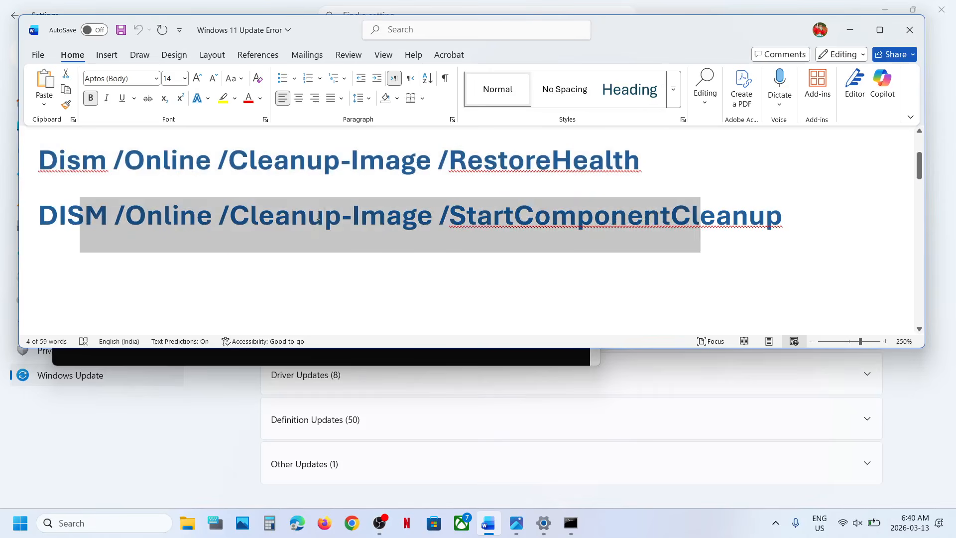
pyautogui.hotkey('alt', 'Tab')
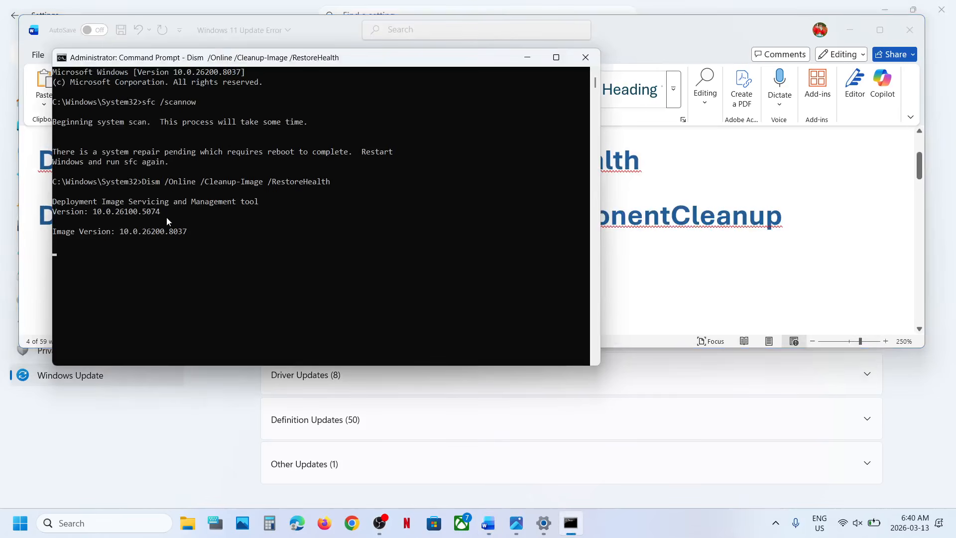
pyautogui.hotkey('alt', 'Tab')
pyautogui.hotkey('alt', 'Tab')
# - Bring the Settings window forward and display the computer's power options with the Restart choice
pyautogui.click(99, 446)
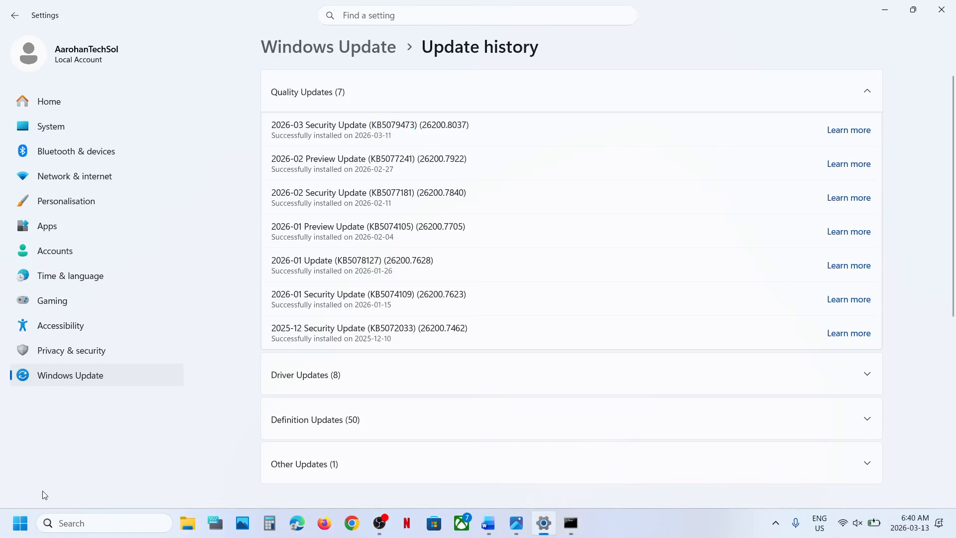
pyautogui.click(20, 523)
pyautogui.click(361, 480)
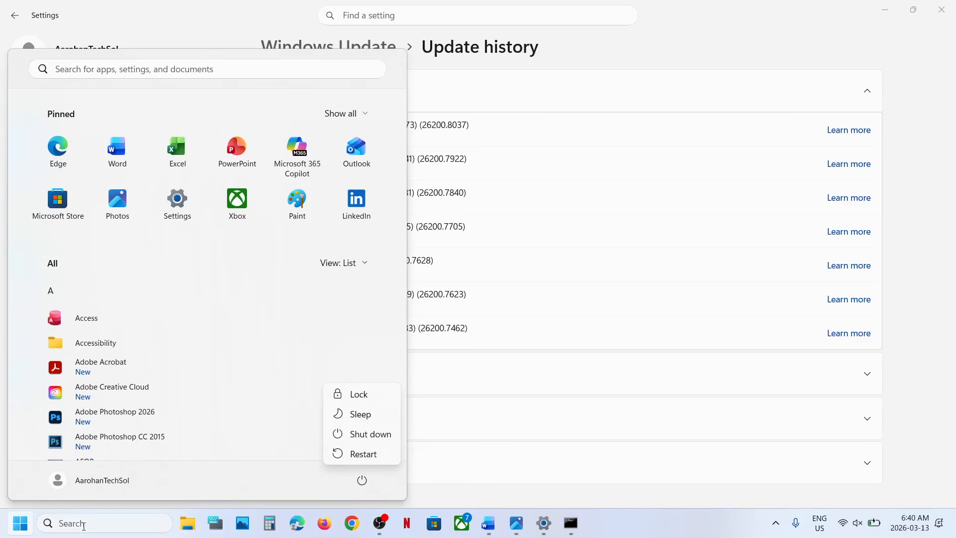
# - Search Windows for services and open the Services console
pyautogui.click(83, 526)
pyautogui.write('see')
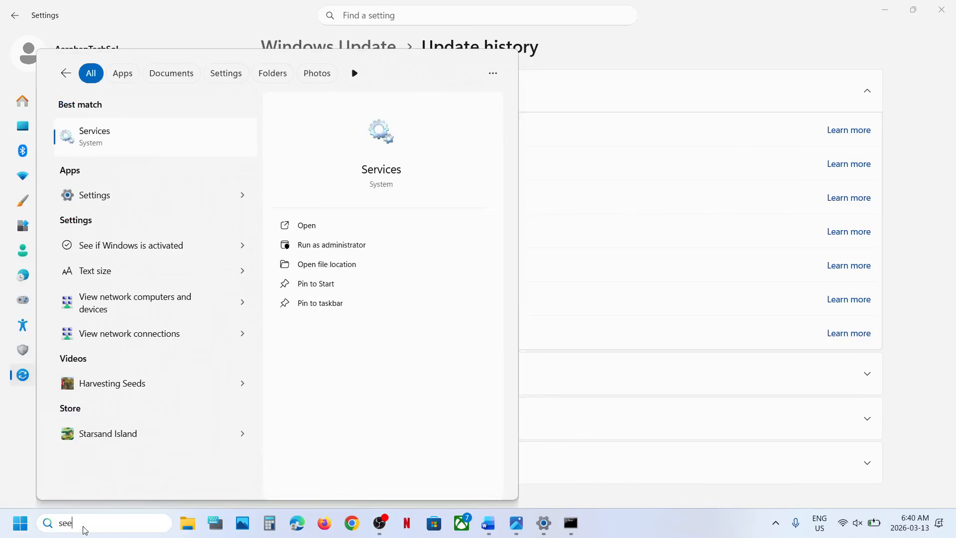
pyautogui.write('rvices')
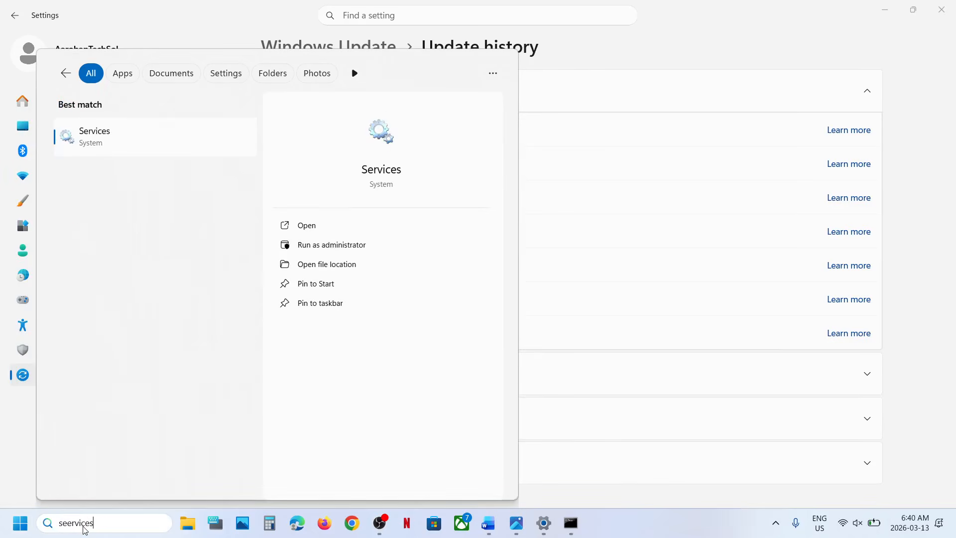
pyautogui.press('Return')
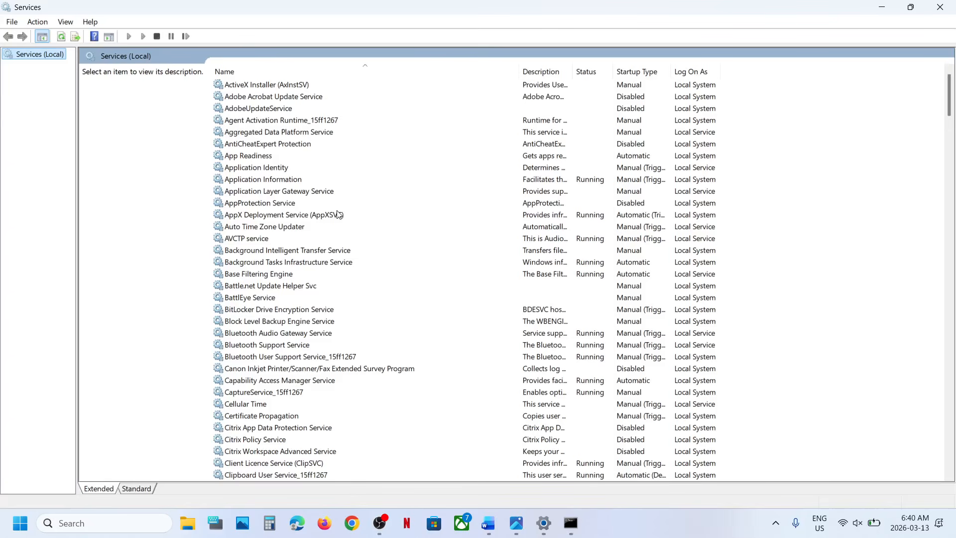
# - Set the Windows Update service's startup type to Automatic and restart the service
pyautogui.click(293, 287)
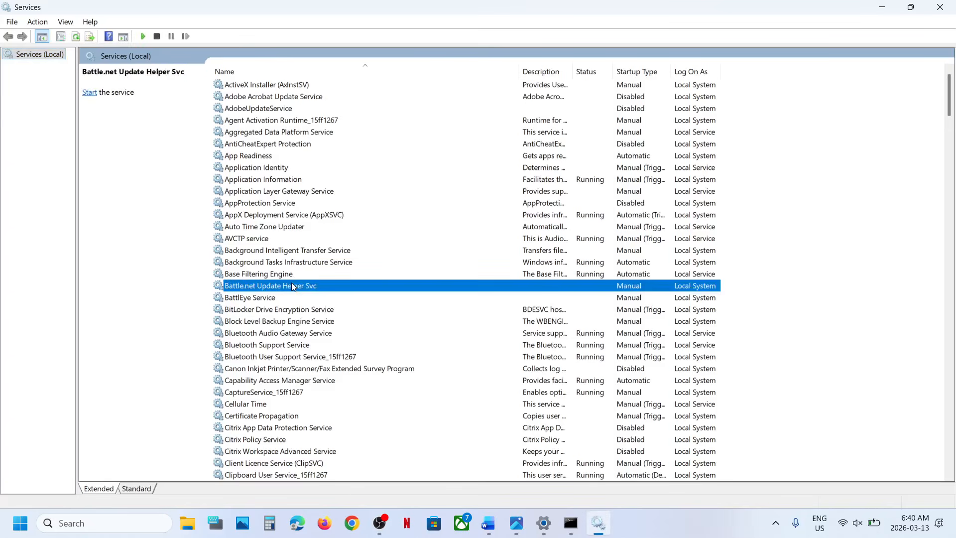
pyautogui.scroll(-20, 289, 291)
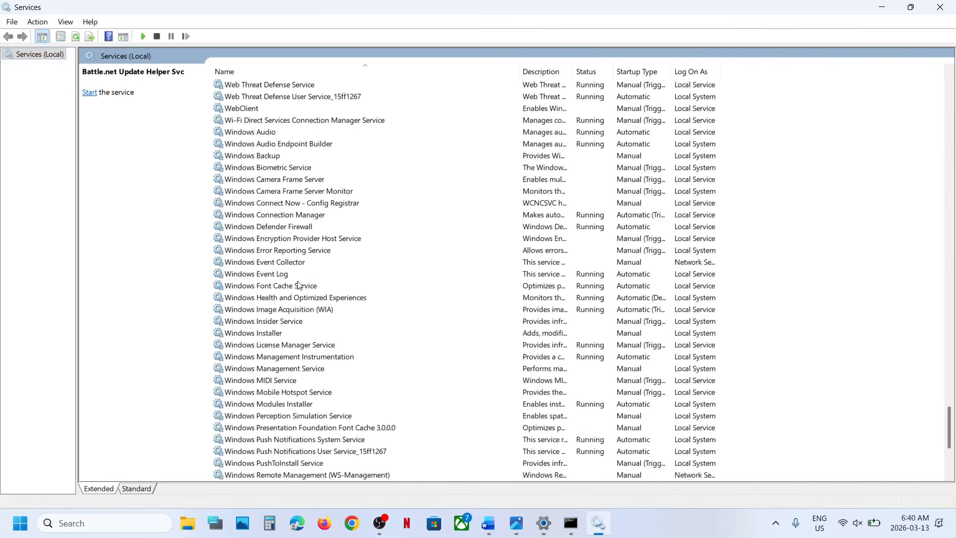
pyautogui.scroll(-6, 286, 324)
pyautogui.click(266, 311)
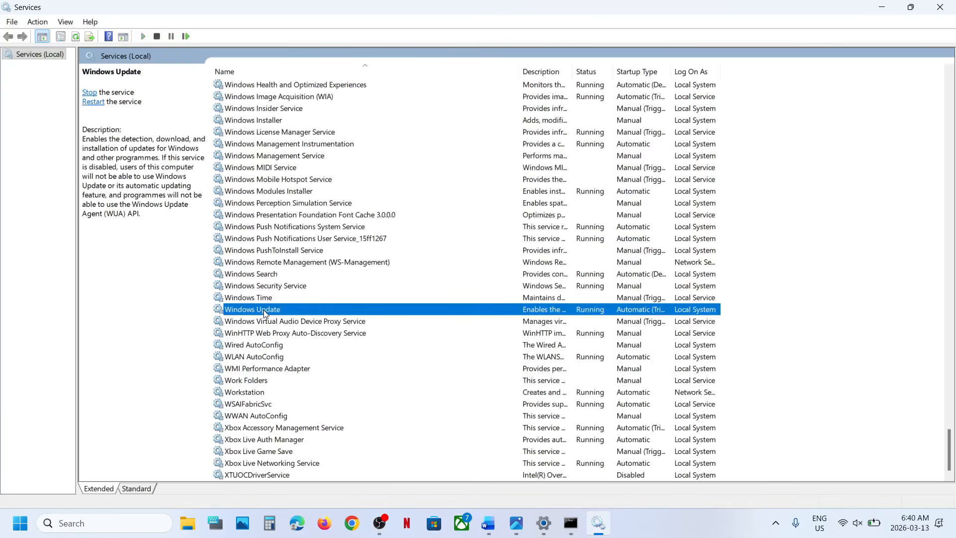
pyautogui.doubleClick(313, 316)
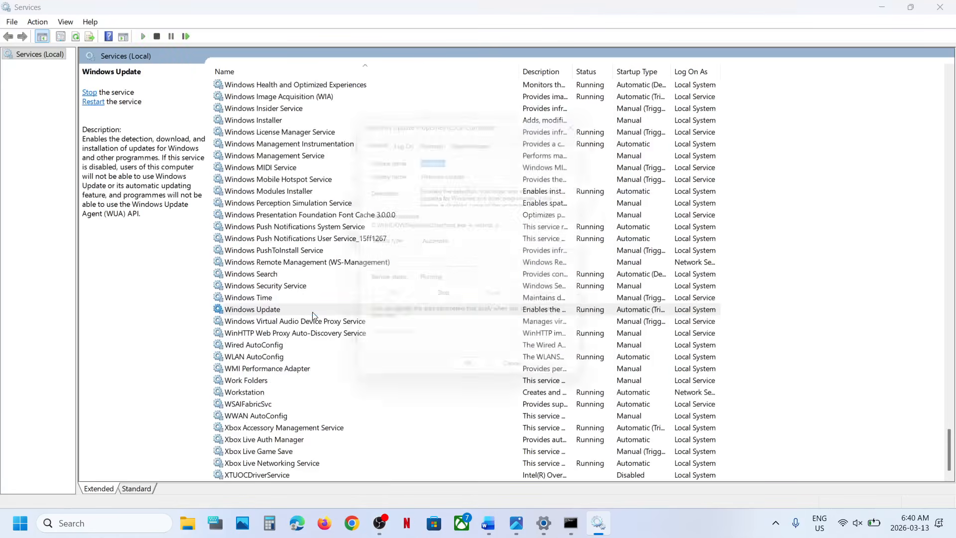
pyautogui.click(454, 246)
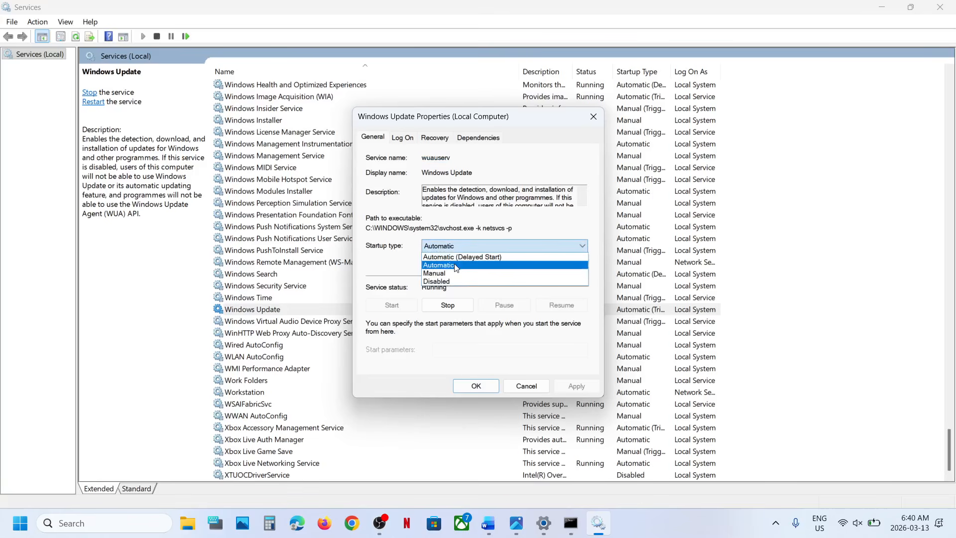
pyautogui.click(456, 268)
pyautogui.click(576, 385)
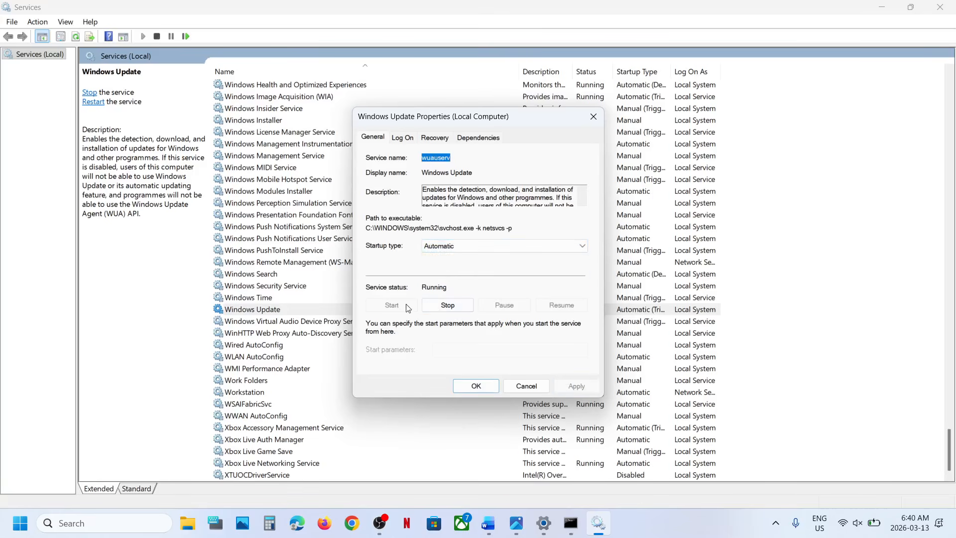
pyautogui.click(457, 381)
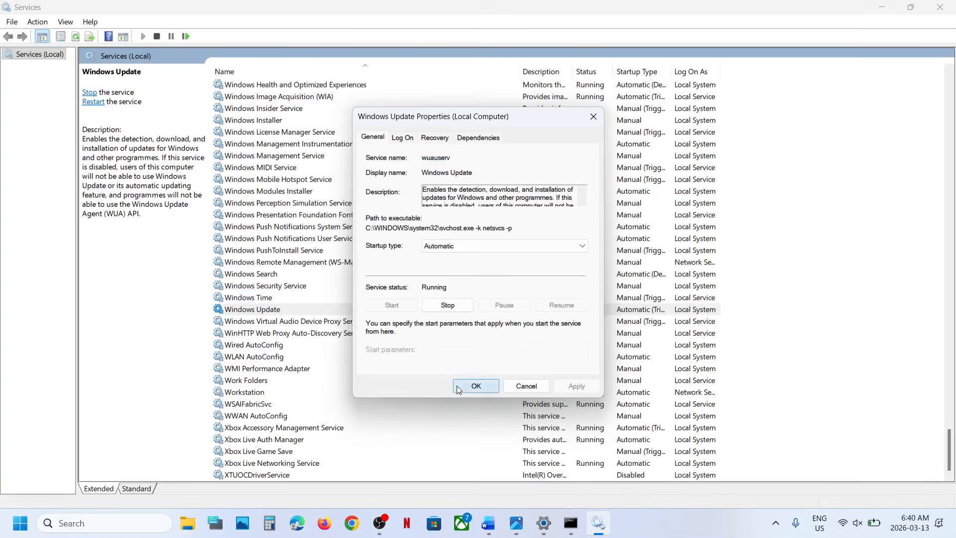
pyautogui.rightClick(267, 310)
pyautogui.click(301, 374)
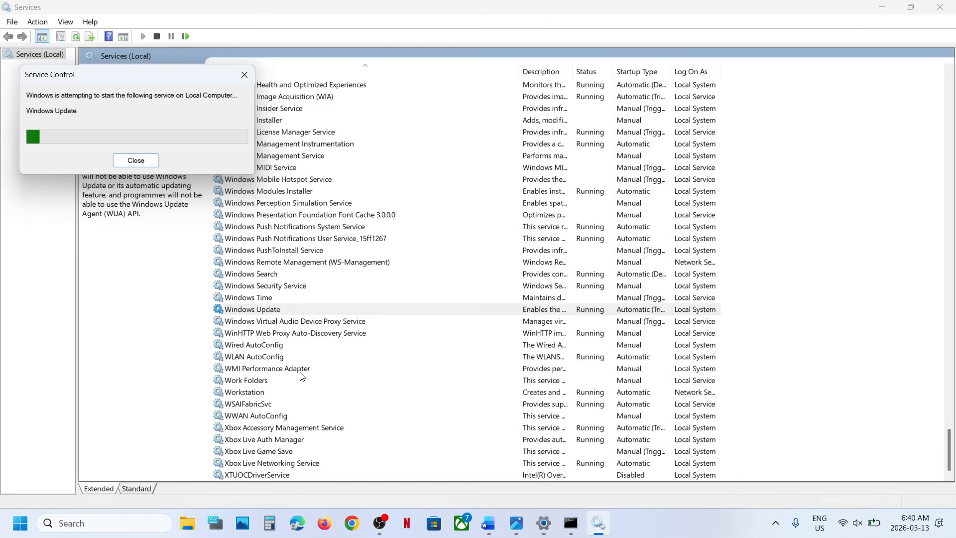
# - Set the Background Intelligent Transfer Service's startup type to Automatic and apply the change
pyautogui.click(297, 238)
pyautogui.press('b')
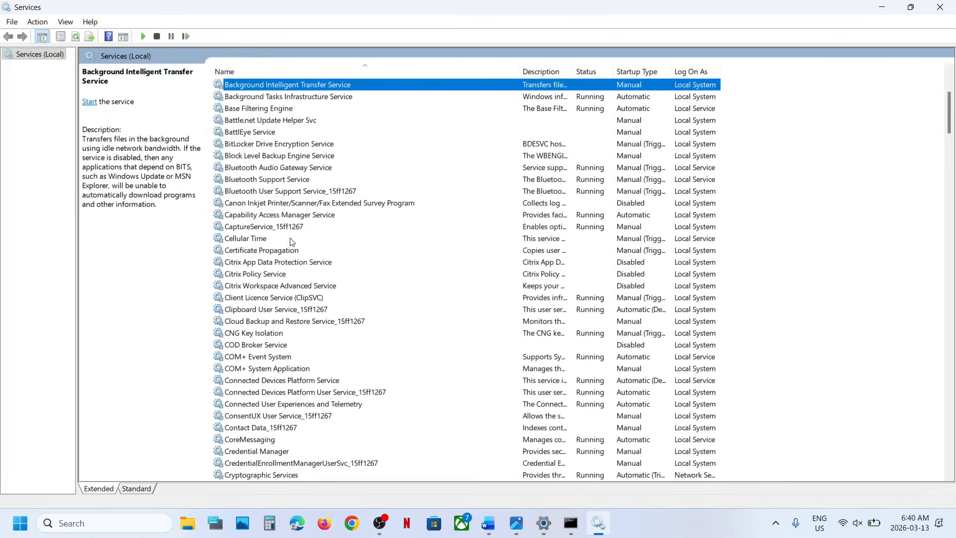
pyautogui.scroll(3, 293, 241)
pyautogui.doubleClick(329, 195)
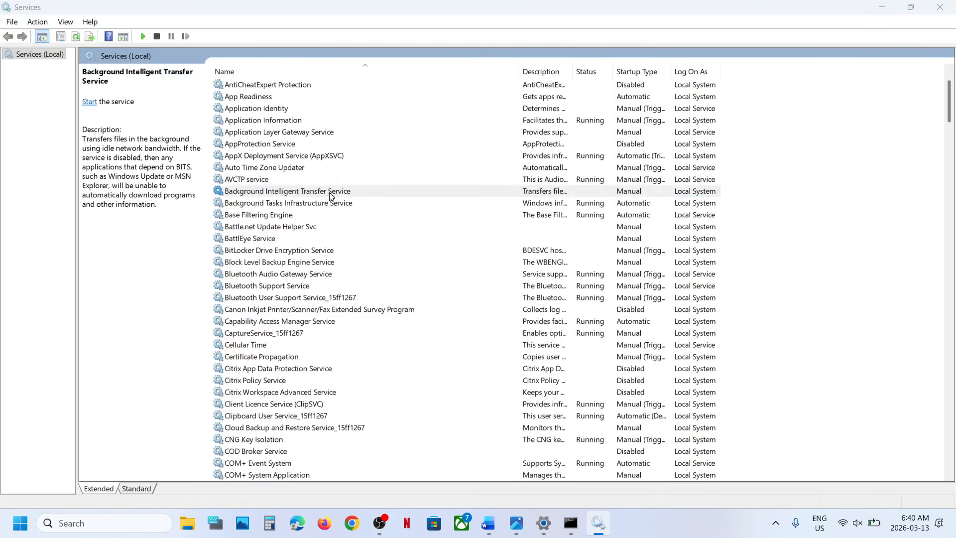
pyautogui.click(443, 247)
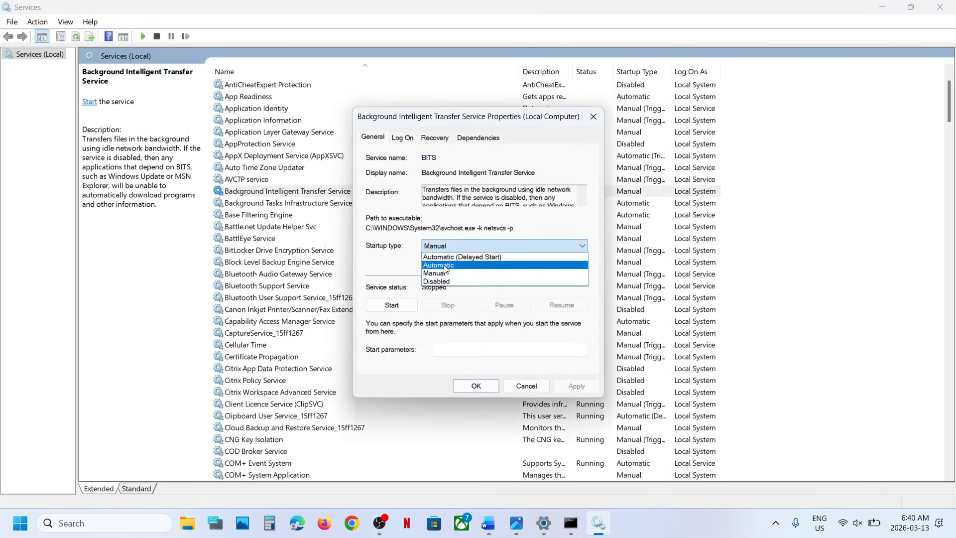
pyautogui.click(443, 265)
pyautogui.click(565, 387)
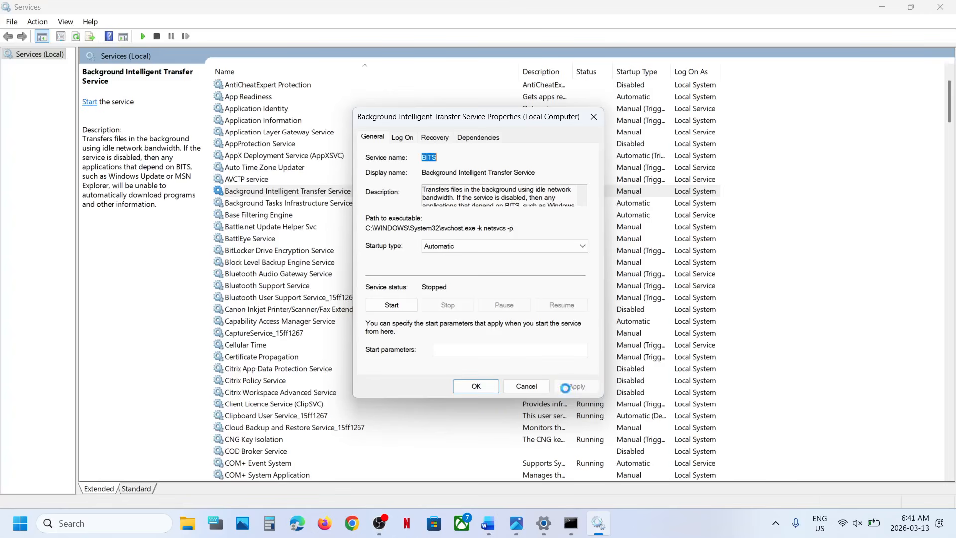
# - Start the Background Intelligent Transfer Service, close its properties, and restart the service
pyautogui.click(391, 305)
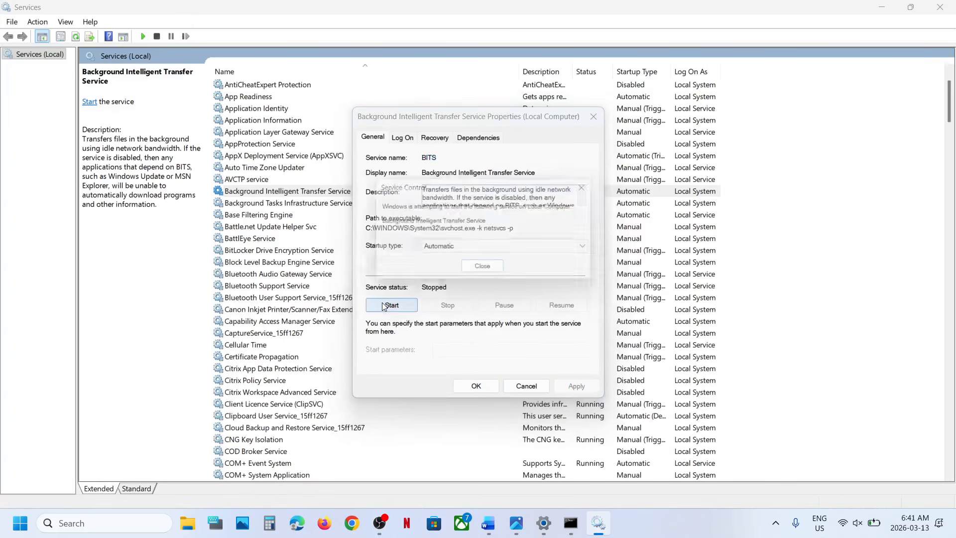
pyautogui.click(477, 386)
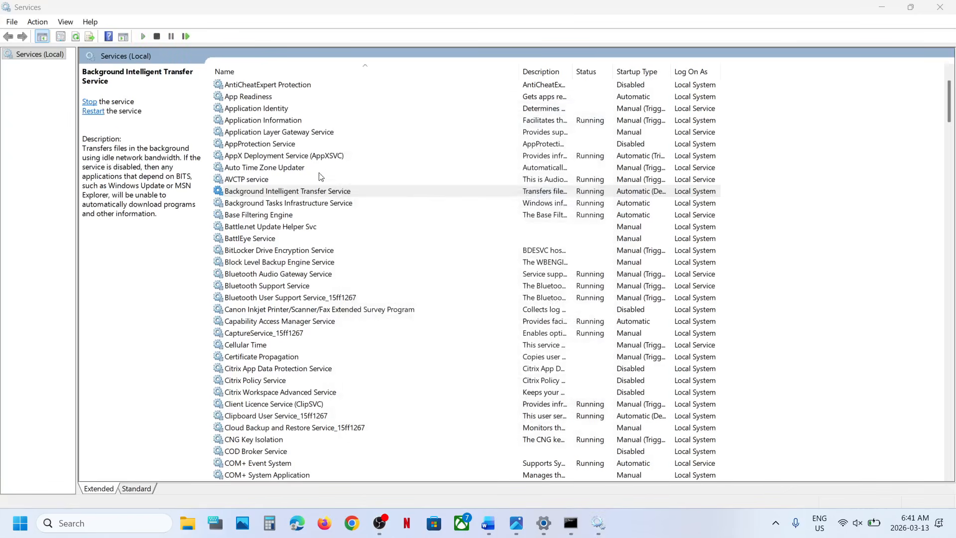
pyautogui.rightClick(292, 195)
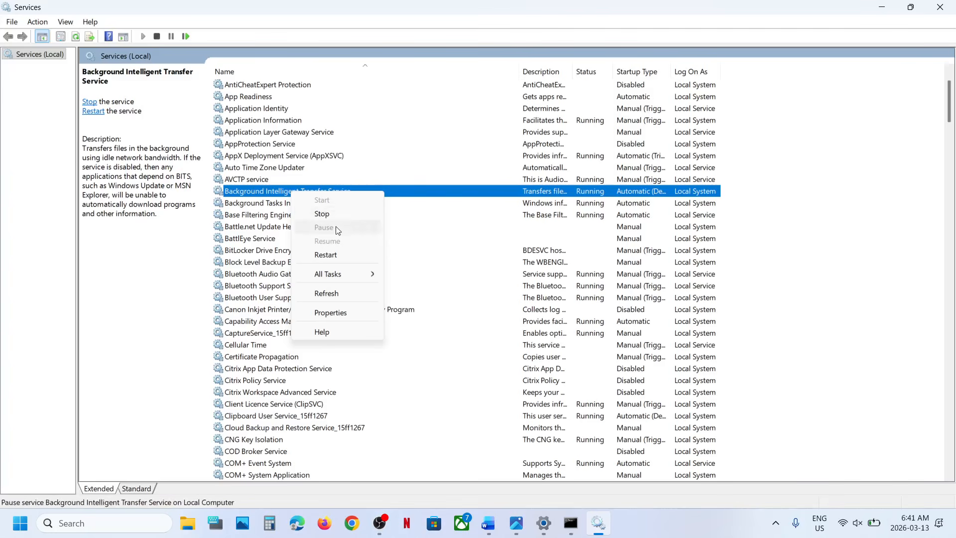
pyautogui.click(327, 256)
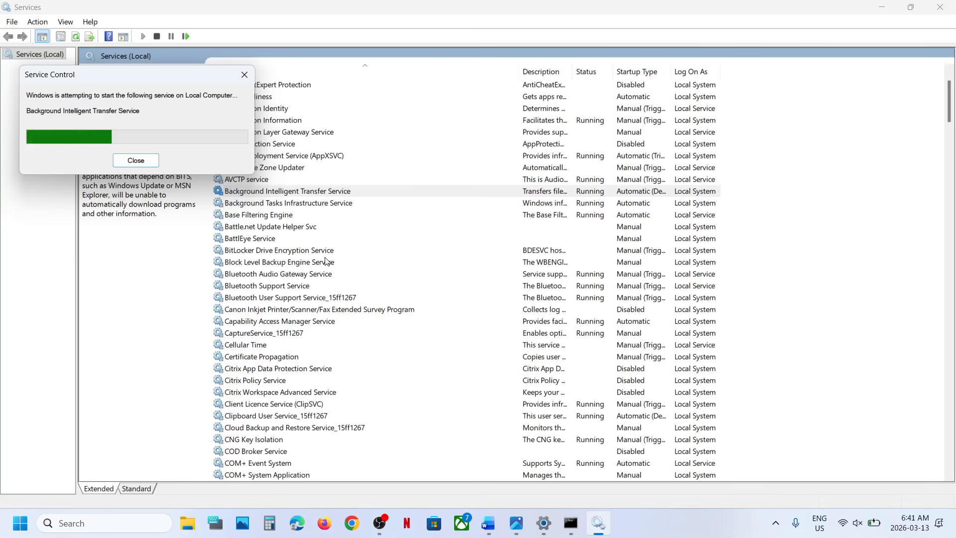
# - Set the App Readiness service's startup type to Automatic in its properties
pyautogui.scroll(2, 325, 261)
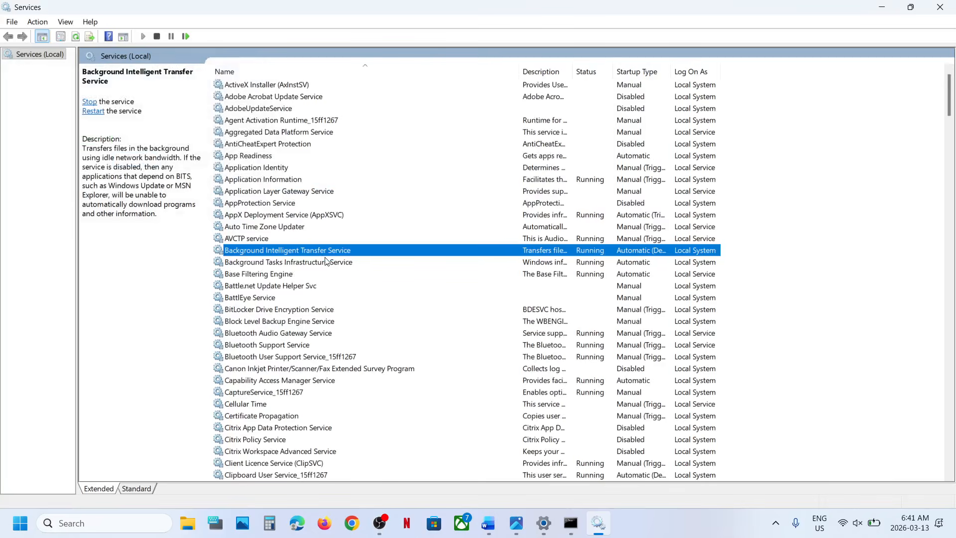
pyautogui.click(257, 156)
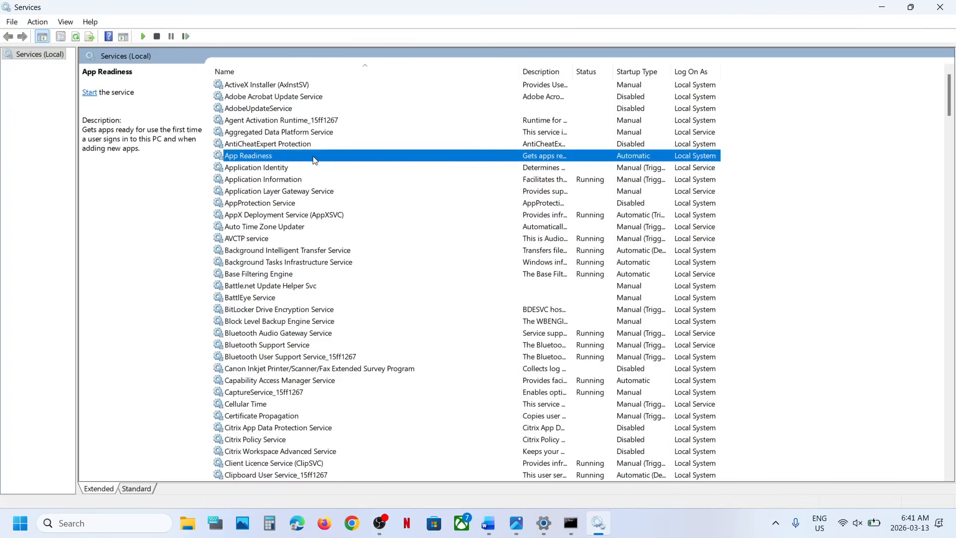
pyautogui.doubleClick(314, 159)
pyautogui.click(451, 246)
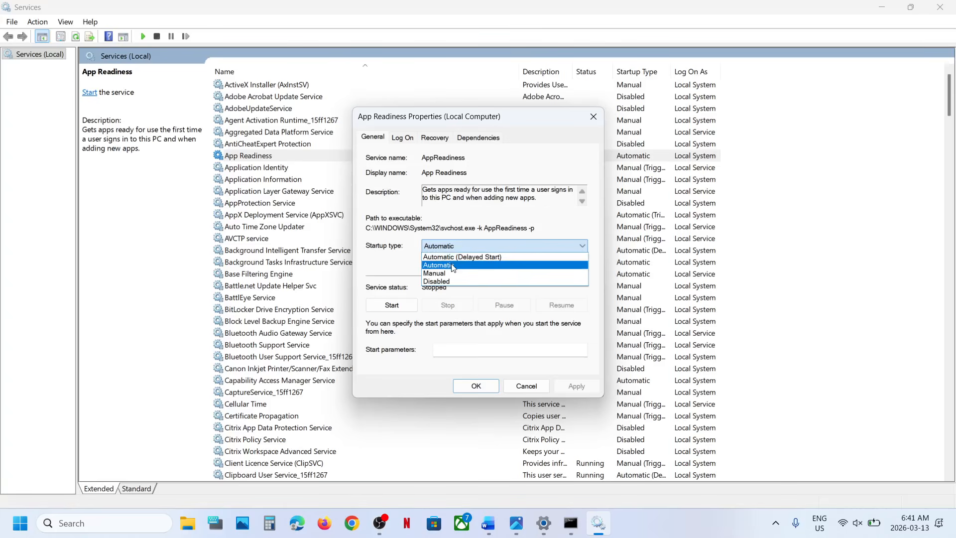
pyautogui.click(451, 265)
pyautogui.click(568, 386)
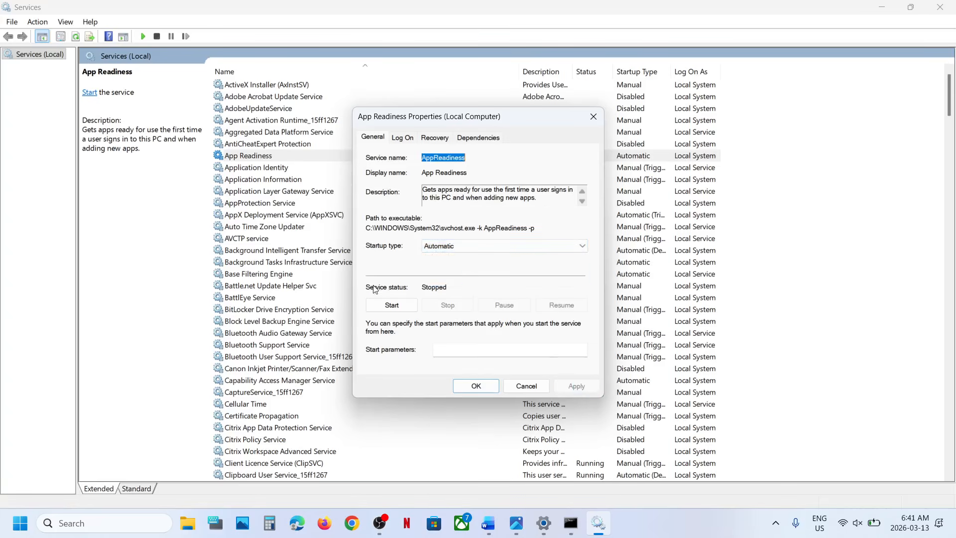
# - Start the App Readiness service, close its properties, and restart the service
pyautogui.click(398, 306)
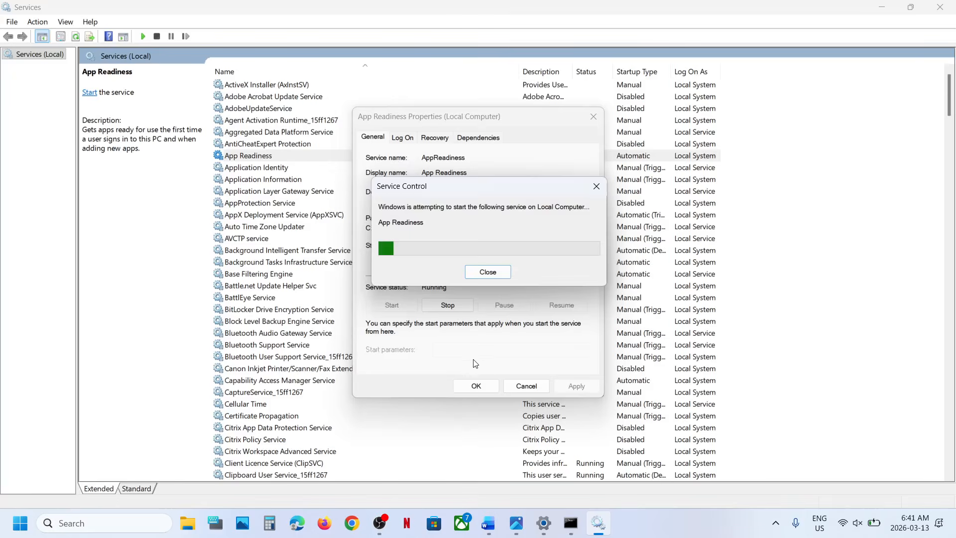
pyautogui.click(475, 385)
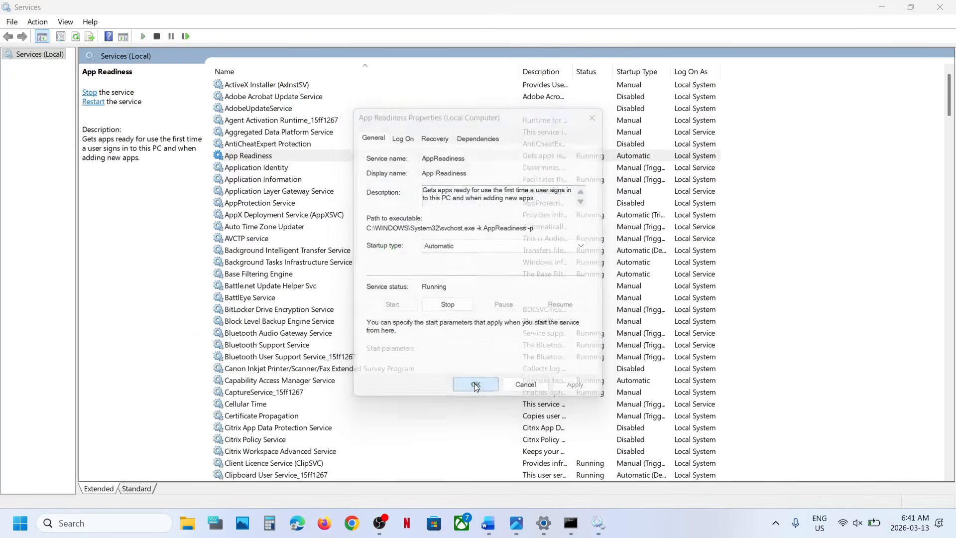
pyautogui.rightClick(259, 158)
pyautogui.click(298, 219)
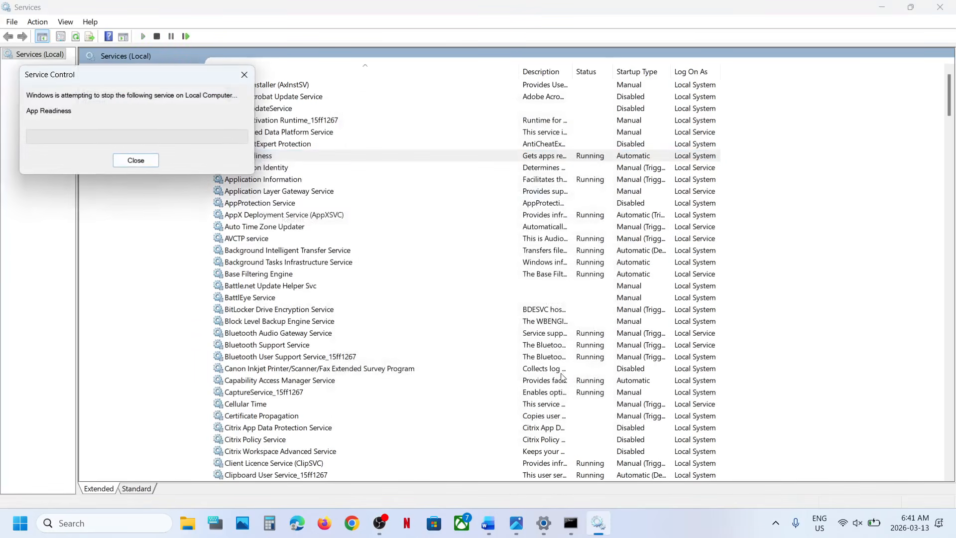
# - Check for updates on the Windows Update page in Settings, pausing updates for 1 week and resuming them
pyautogui.click(542, 524)
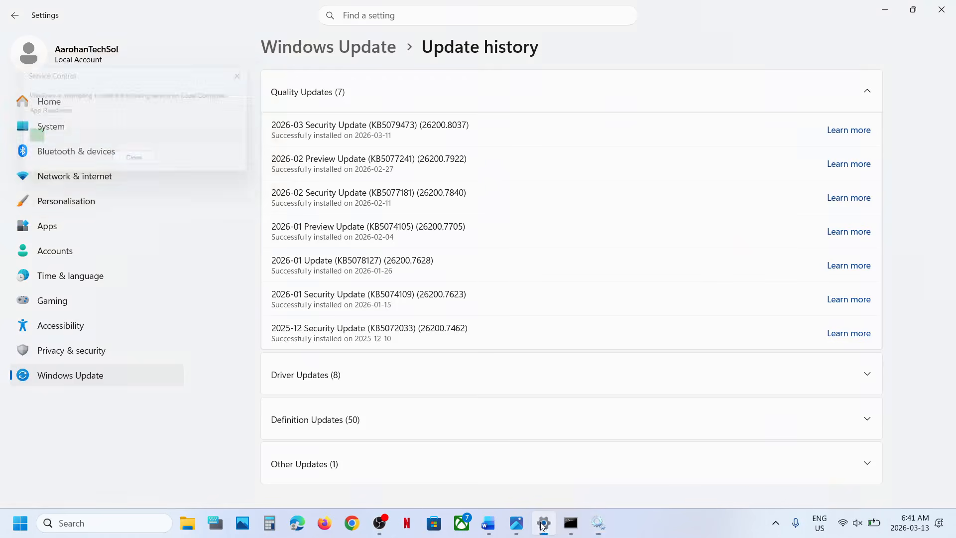
pyautogui.click(56, 374)
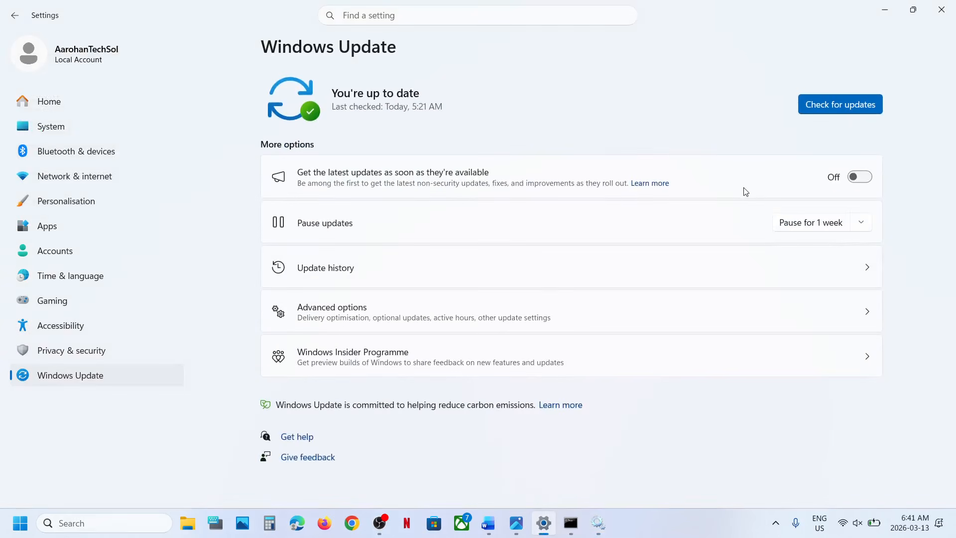
pyautogui.click(822, 114)
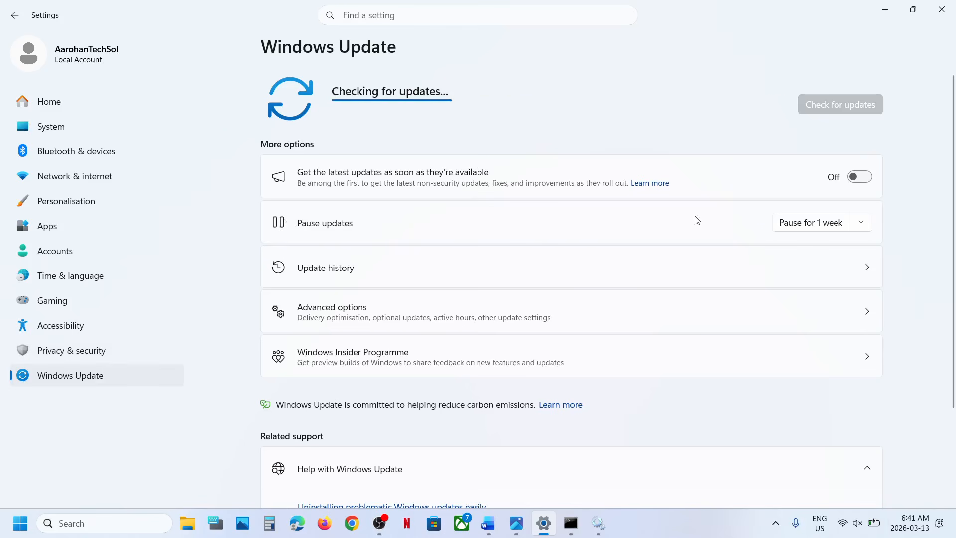
pyautogui.click(799, 229)
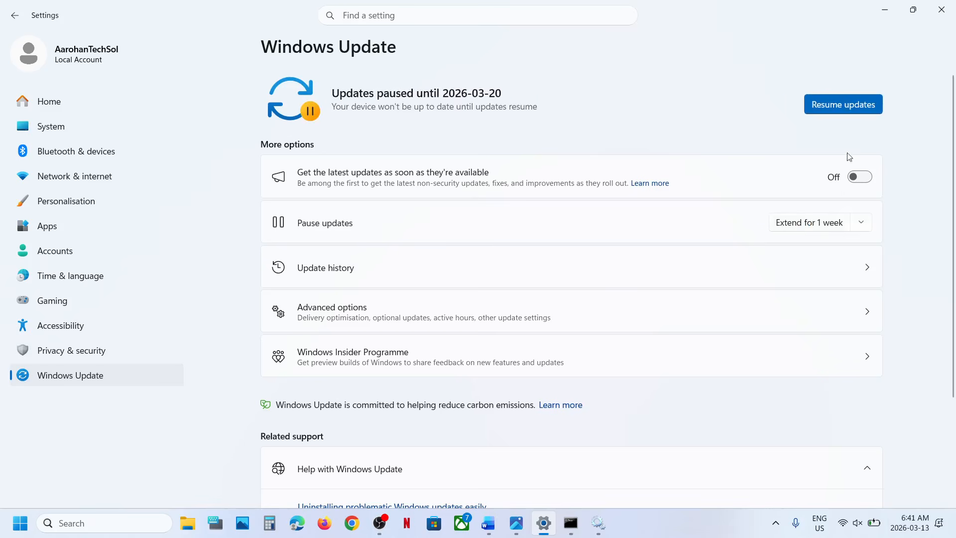
pyautogui.click(839, 111)
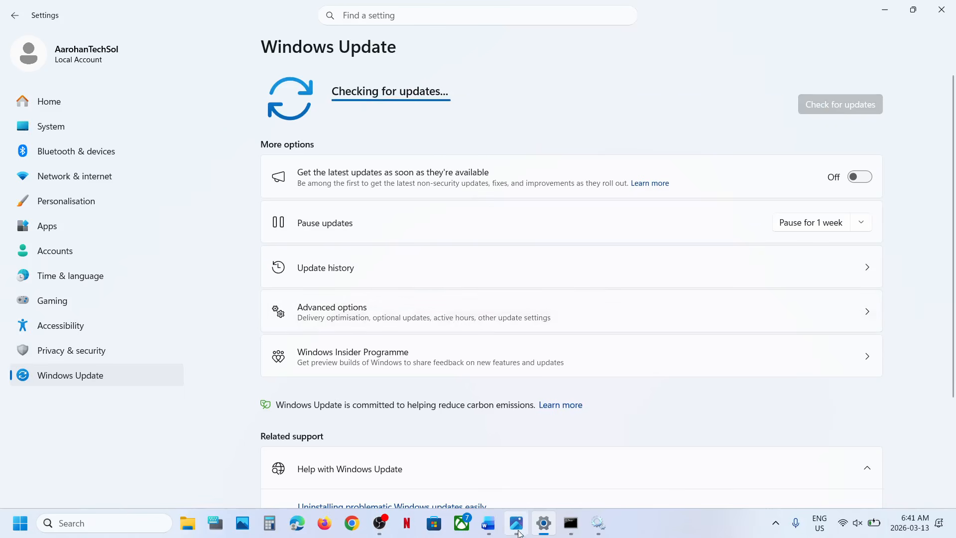
# - Switch to the Word document and open the Microsoft Update Catalog link under Step 4
pyautogui.click(488, 523)
pyautogui.scroll(-1, 328, 309)
pyautogui.scroll(-6, 328, 309)
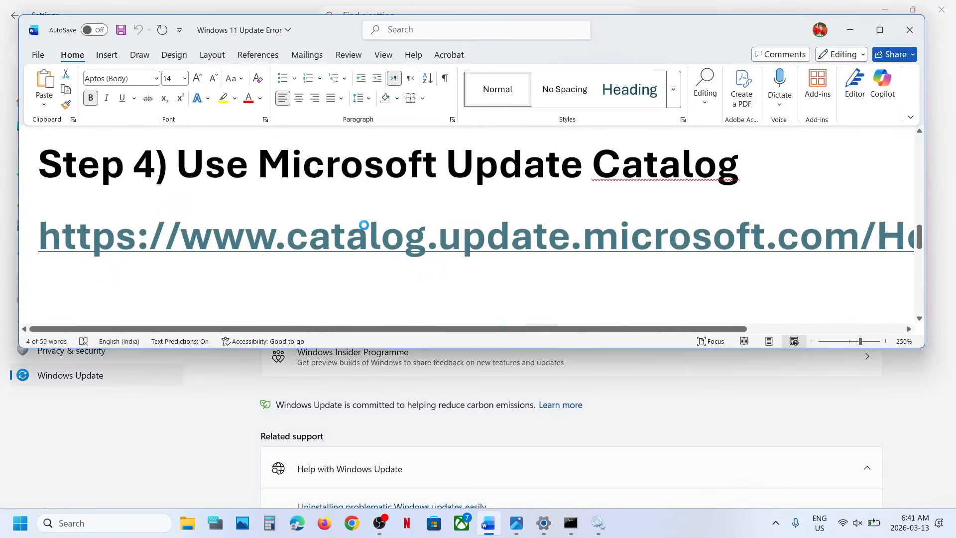
pyautogui.keyDown('ctrl'); pyautogui.click(365, 230); pyautogui.keyUp('ctrl')
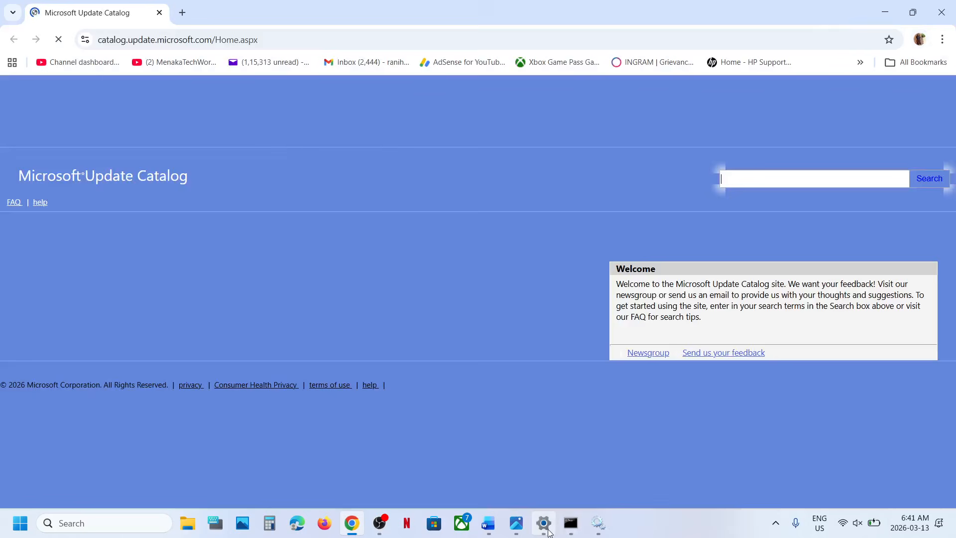
# - Copy the 2026-03 Security Update's KB number from the update history and search the Microsoft Update Catalog for KB5079473
pyautogui.click(547, 531)
pyautogui.click(346, 273)
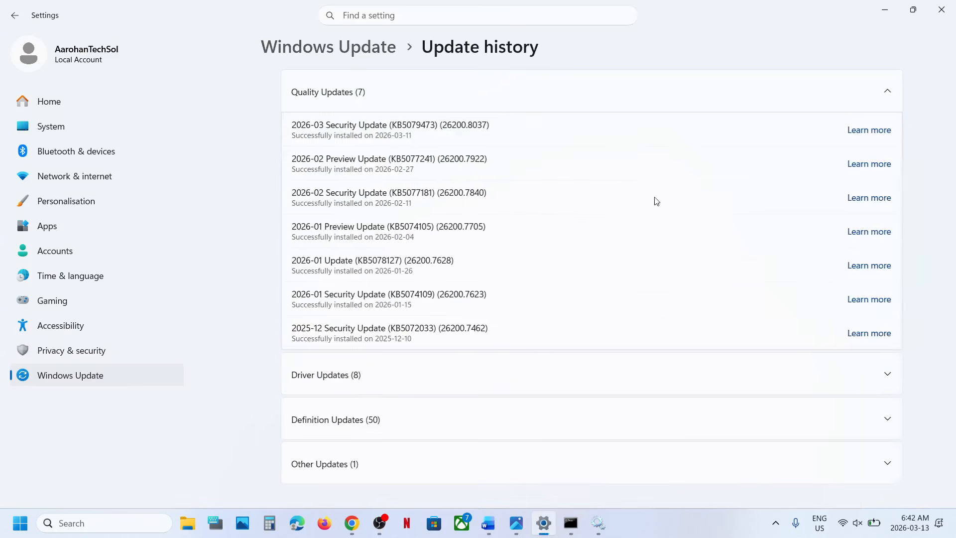
pyautogui.doubleClick(393, 125)
pyautogui.hotkey('ctrl', 'c')
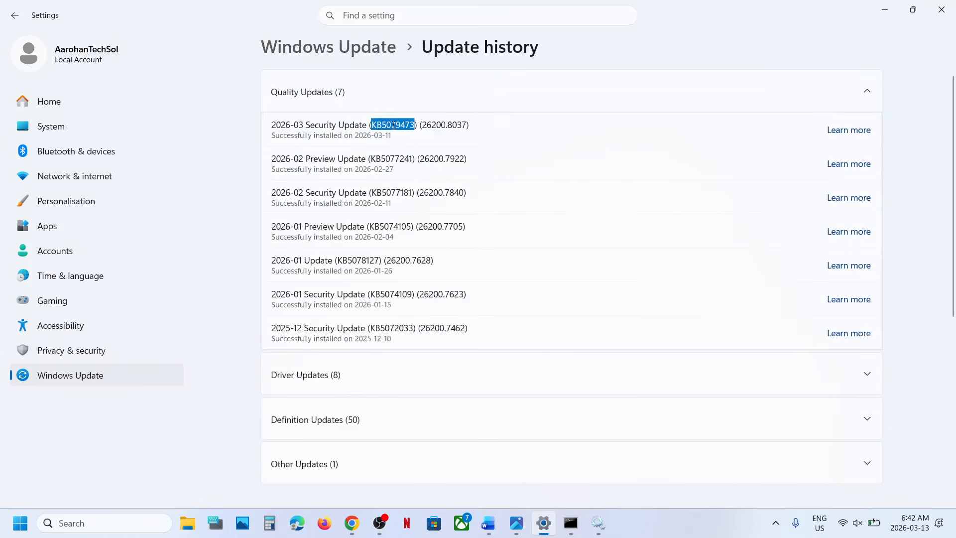
pyautogui.hotkey('alt', 'Tab')
pyautogui.click(738, 178)
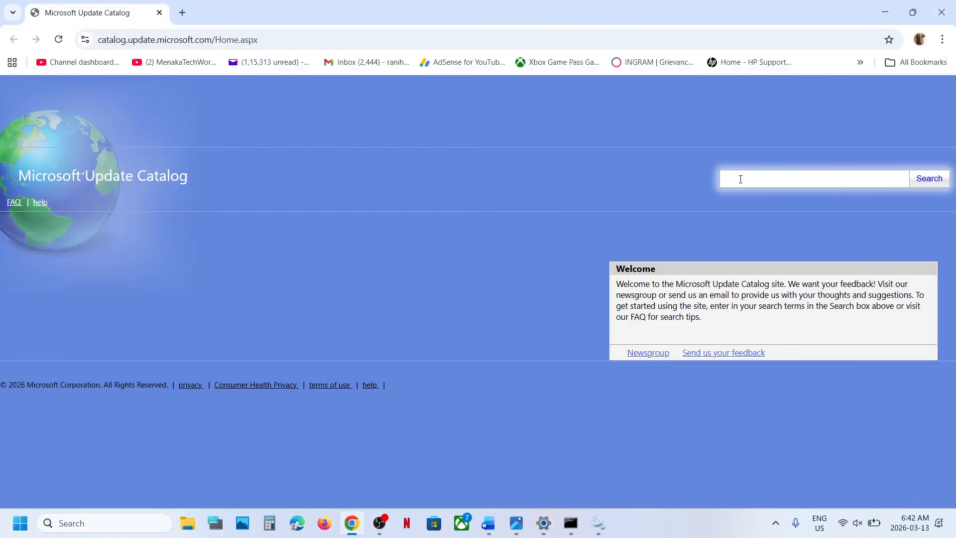
pyautogui.hotkey('ctrl', 'v')
pyautogui.click(929, 182)
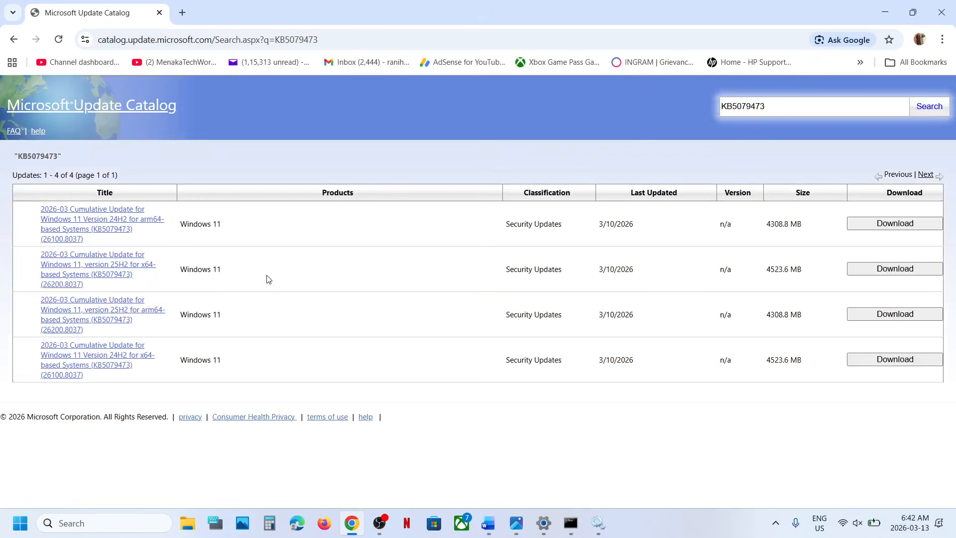
# - Run winver to view the installed Windows version and close the About Windows window
pyautogui.click(80, 524)
pyautogui.write('w')
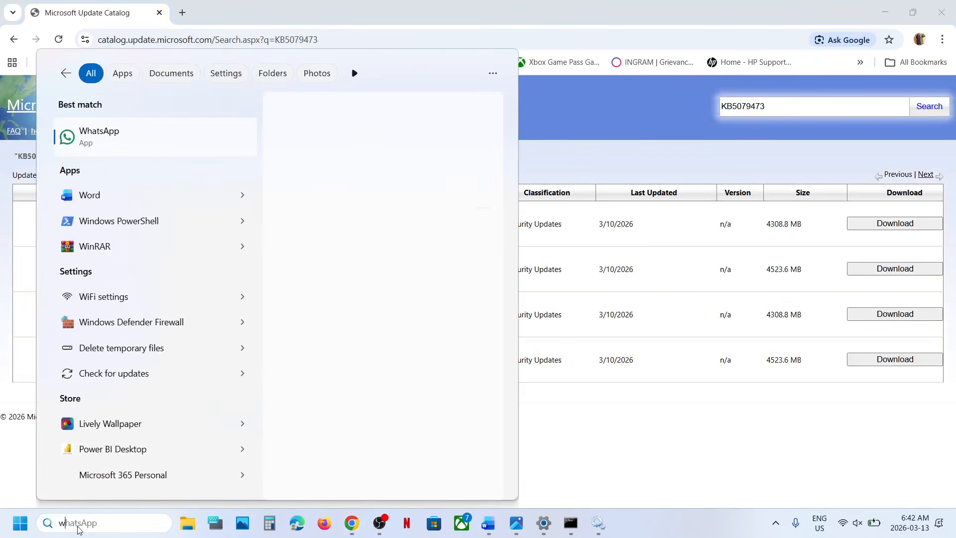
pyautogui.write('inver')
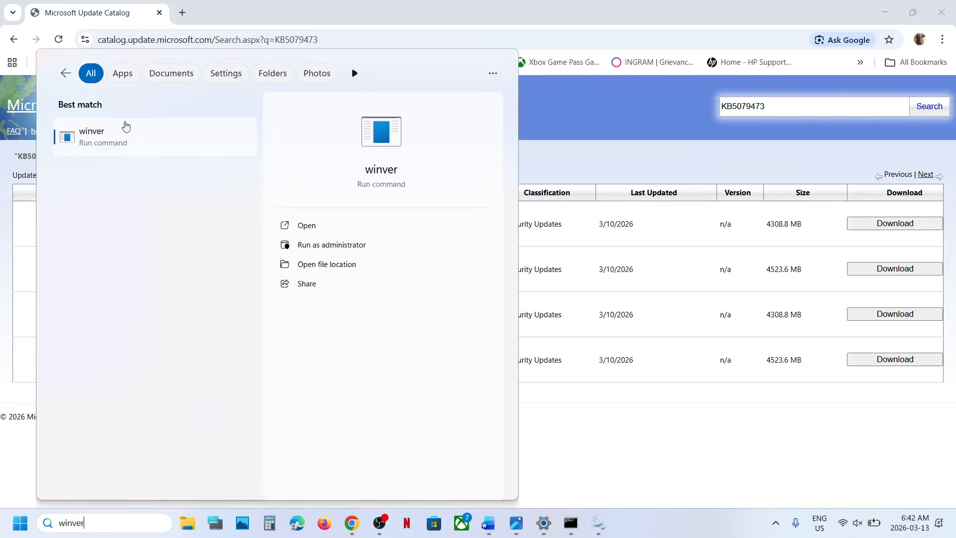
pyautogui.click(111, 145)
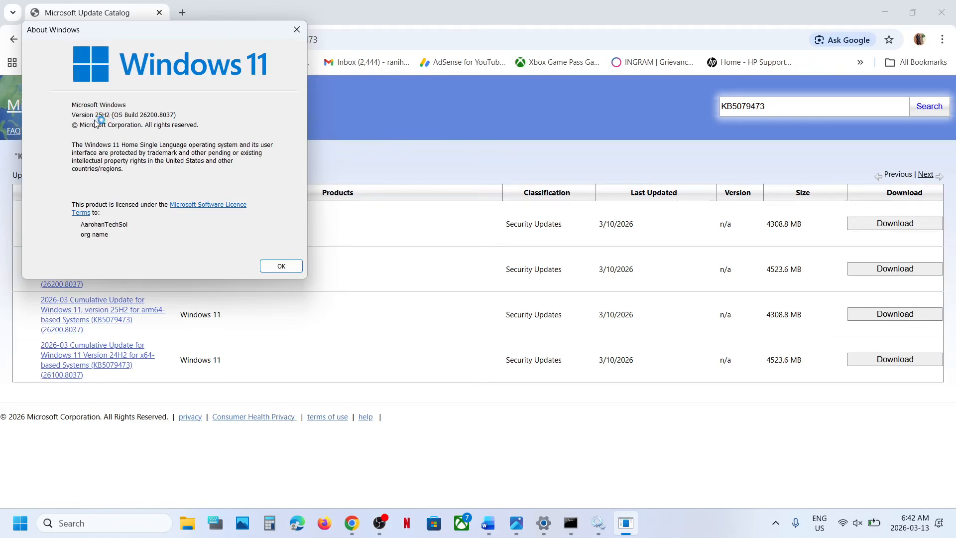
pyautogui.click(297, 30)
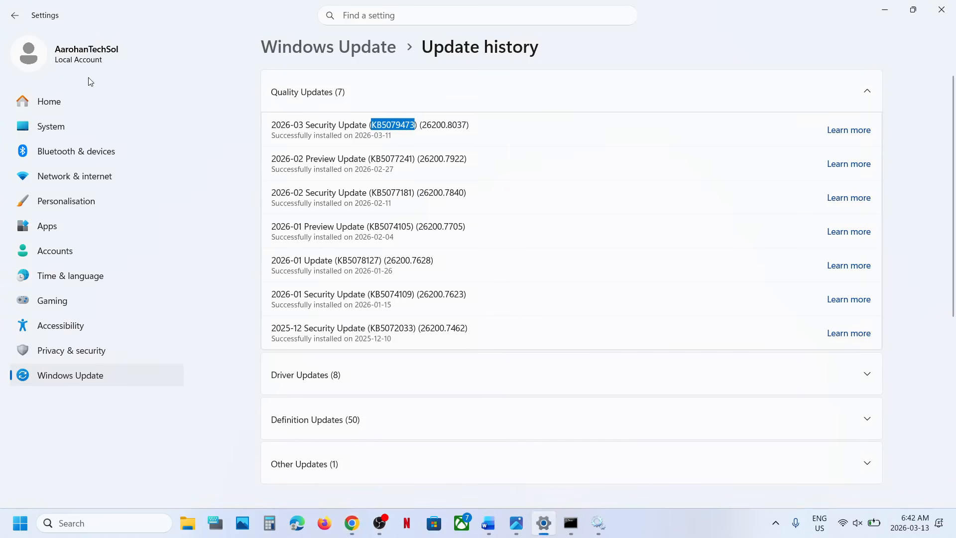
# - Examine the system type in the device specifications on the System About page, and close Settings
pyautogui.click(75, 127)
pyautogui.scroll(-10, 423, 282)
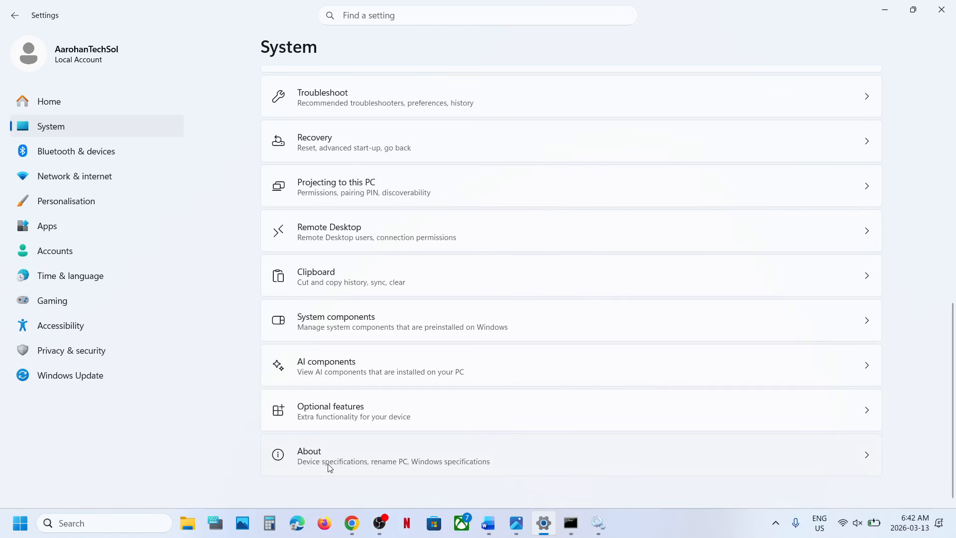
pyautogui.click(329, 467)
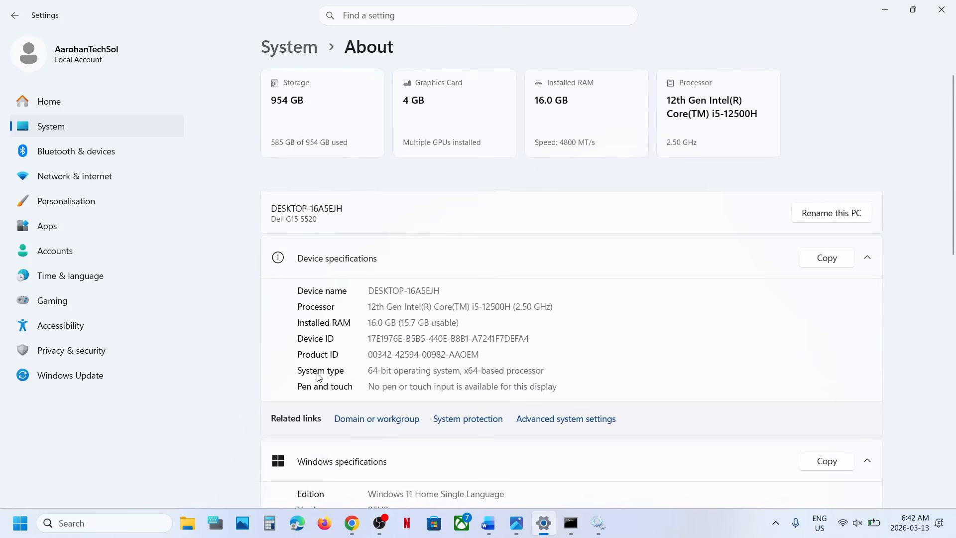
pyautogui.moveTo(370, 371); pyautogui.dragTo(549, 371)
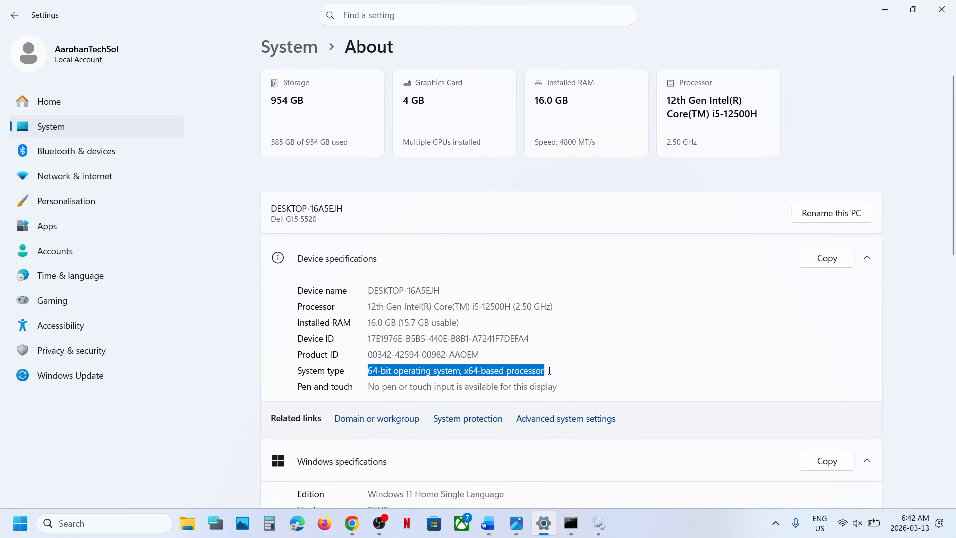
pyautogui.click(940, 9)
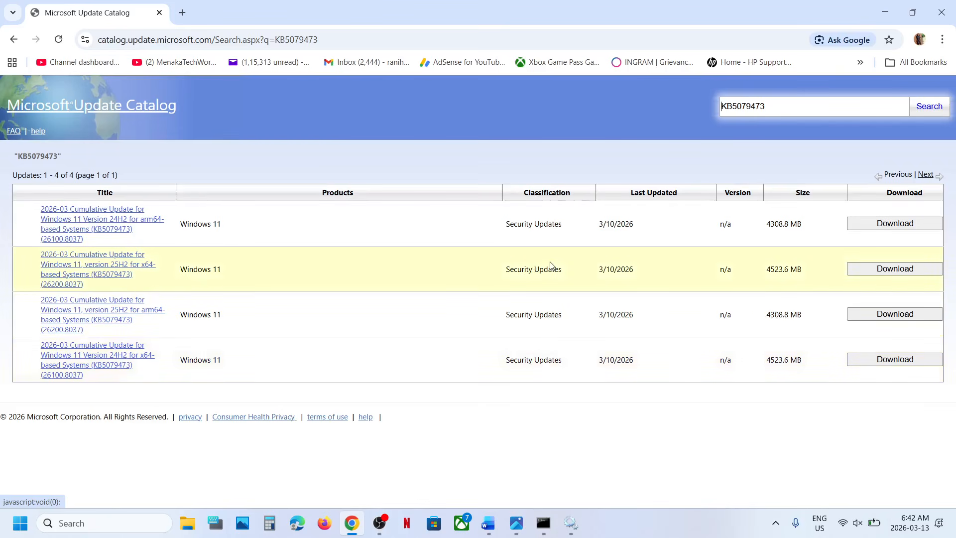
# - Download the KB5079473 .msu file of the 2026-03 cumulative update for Windows 11, version 25H2, x64-based systems
pyautogui.click(883, 272)
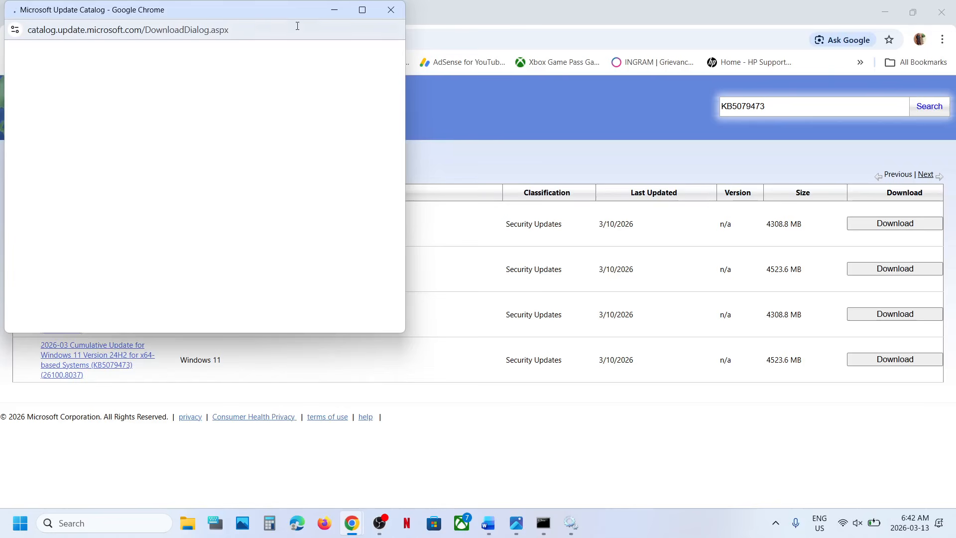
pyautogui.moveTo(251, 14); pyautogui.dragTo(478, 66)
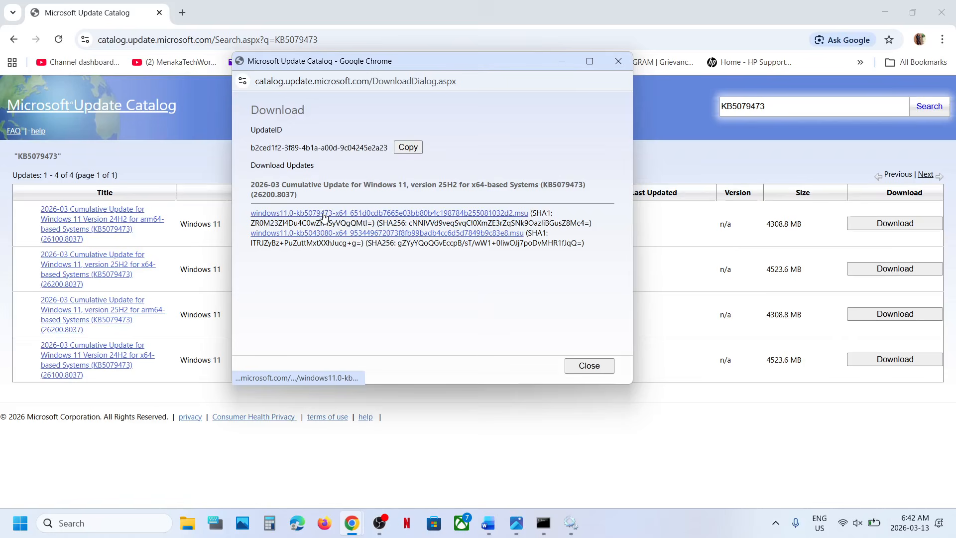
pyautogui.click(618, 86)
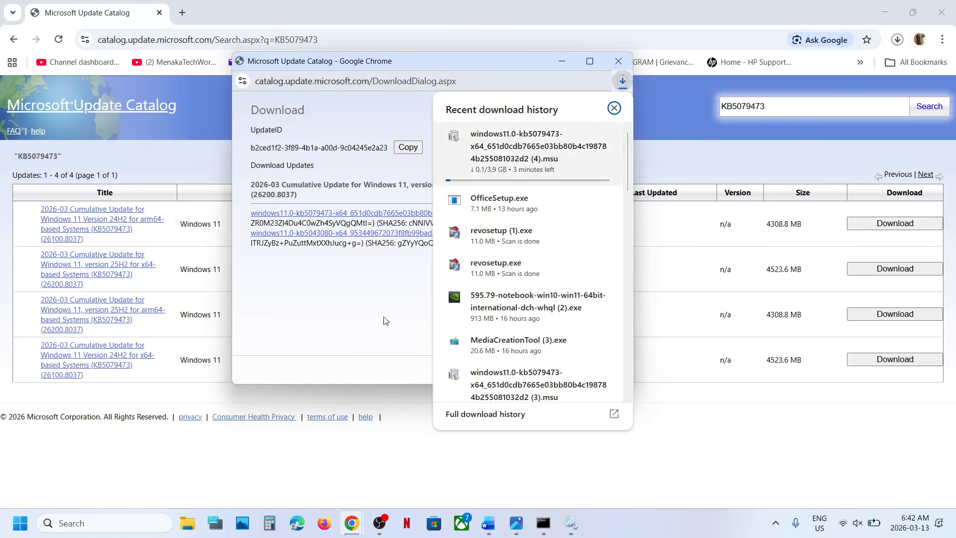
pyautogui.click(269, 475)
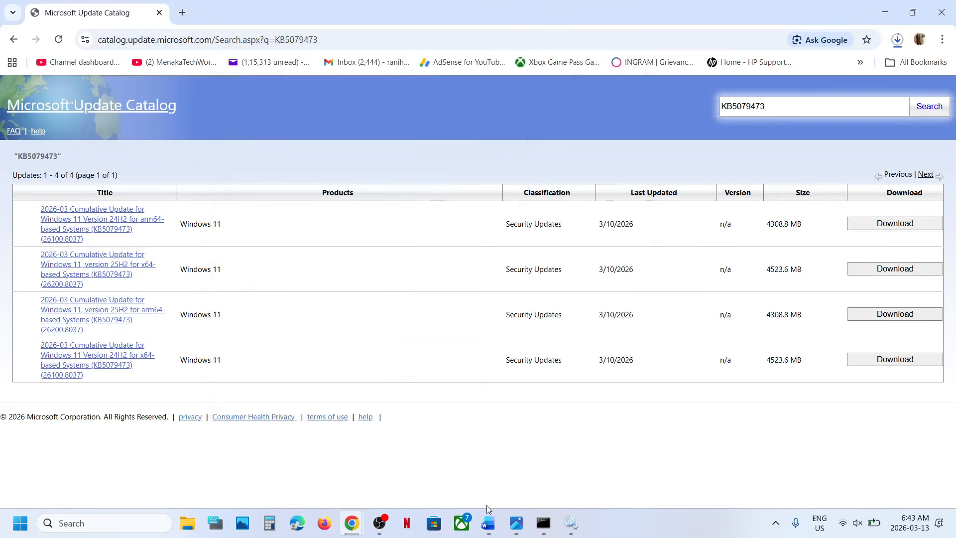
# - Open the Recovery page from the Windows Update advanced options in Settings to view the reinstall option
pyautogui.press('super+i')
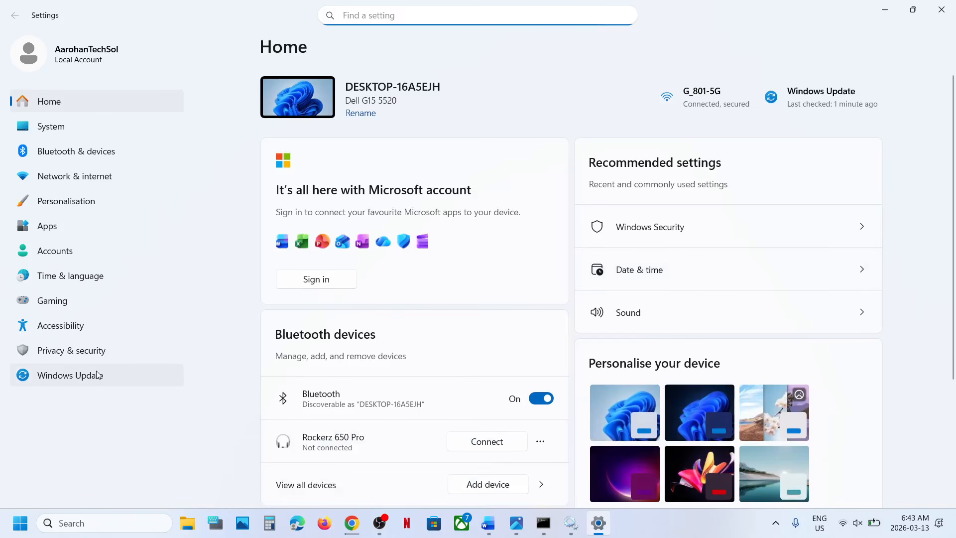
pyautogui.click(98, 375)
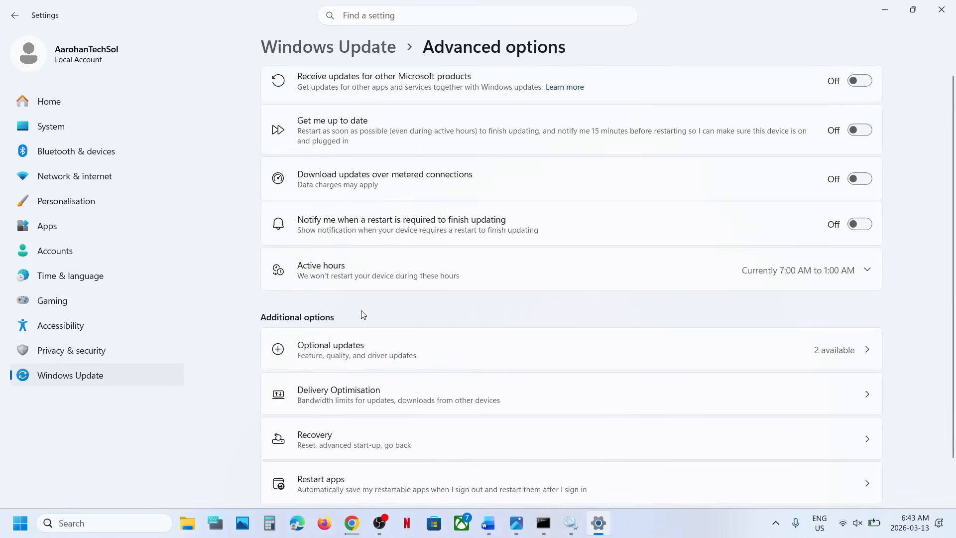
pyautogui.scroll(-4, 360, 314)
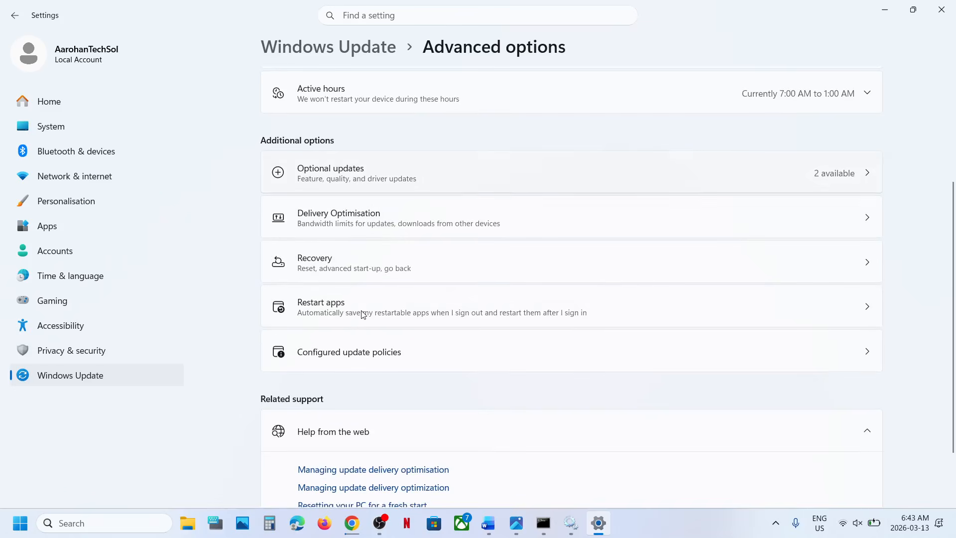
pyautogui.click(319, 259)
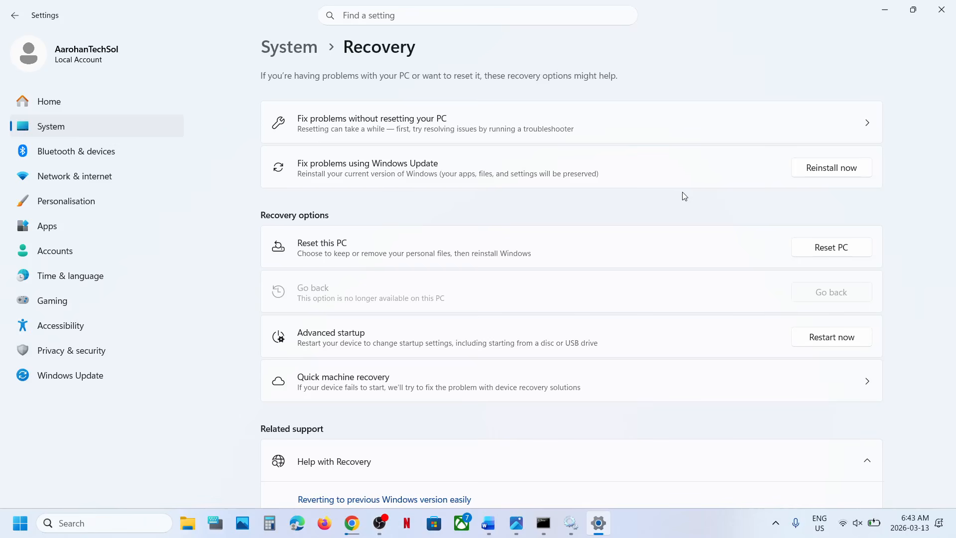
# - Open the Download Windows 11 page from Step 6 of the Word notes, download the Media Creation Tool, and show the recent downloads
pyautogui.click(488, 522)
pyautogui.scroll(-10, 338, 281)
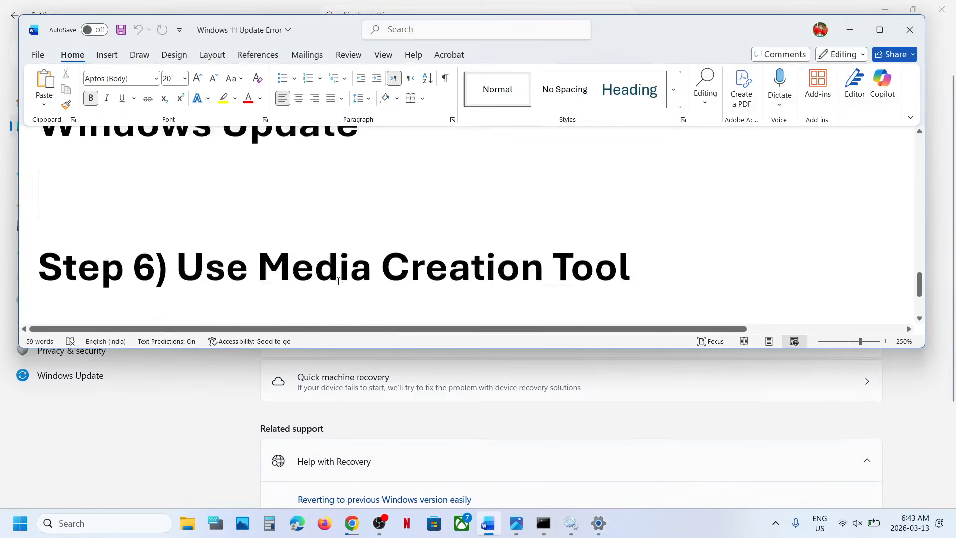
pyautogui.keyDown('ctrl'); pyautogui.click(347, 259); pyautogui.keyUp('ctrl')
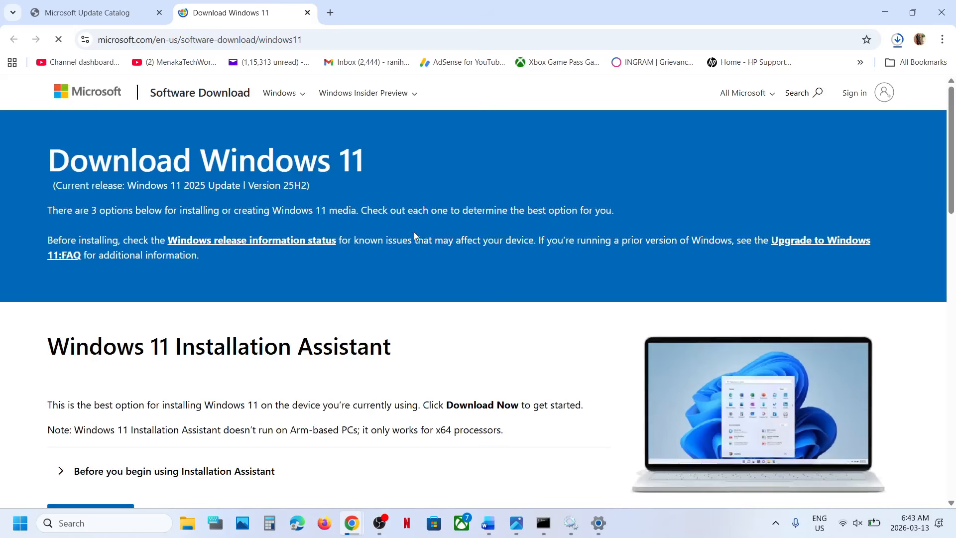
pyautogui.scroll(-5, 252, 361)
pyautogui.scroll(-2, 251, 362)
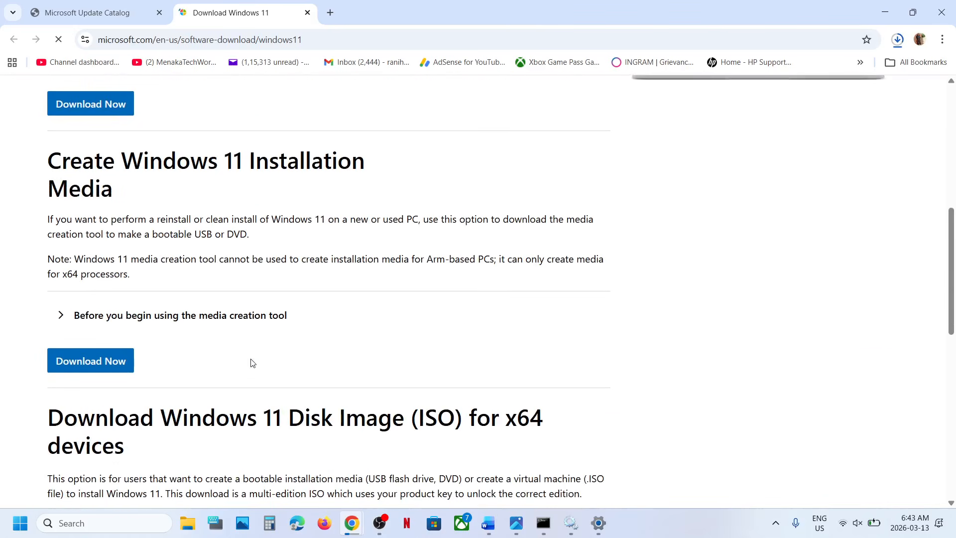
pyautogui.click(88, 366)
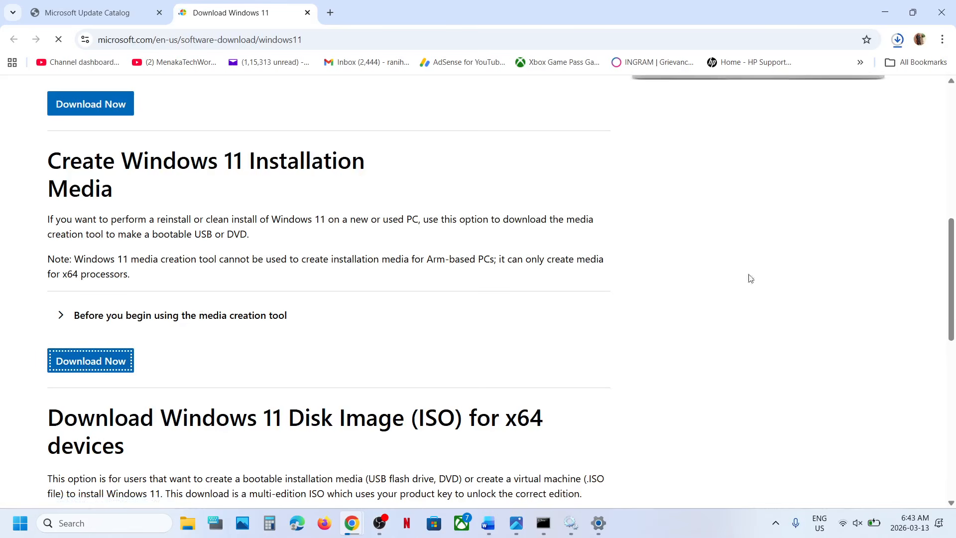
pyautogui.click(897, 42)
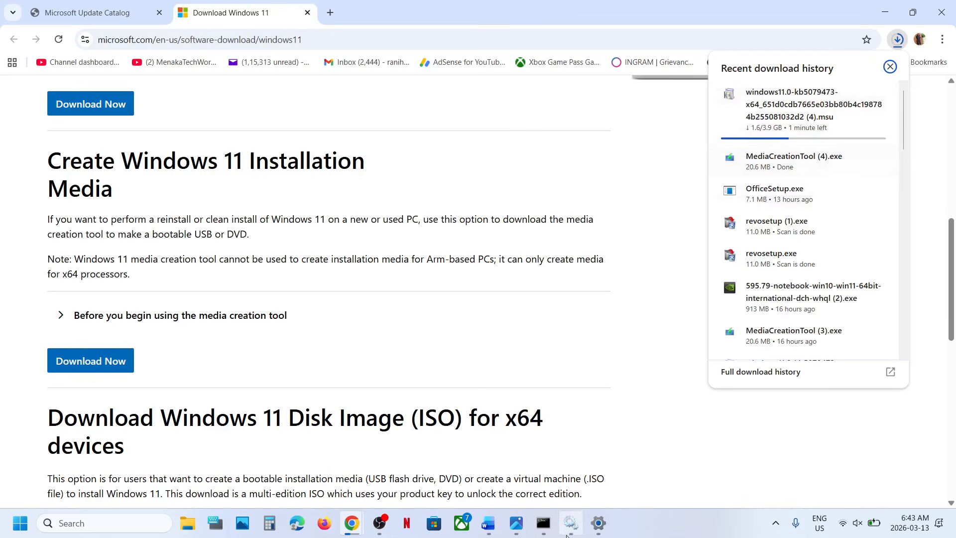
# - Switch to Photos and review screenshots 1.png to 7.png of the Media Creation Tool, from the licence terms to creating the Windows ISO file
pyautogui.click(516, 524)
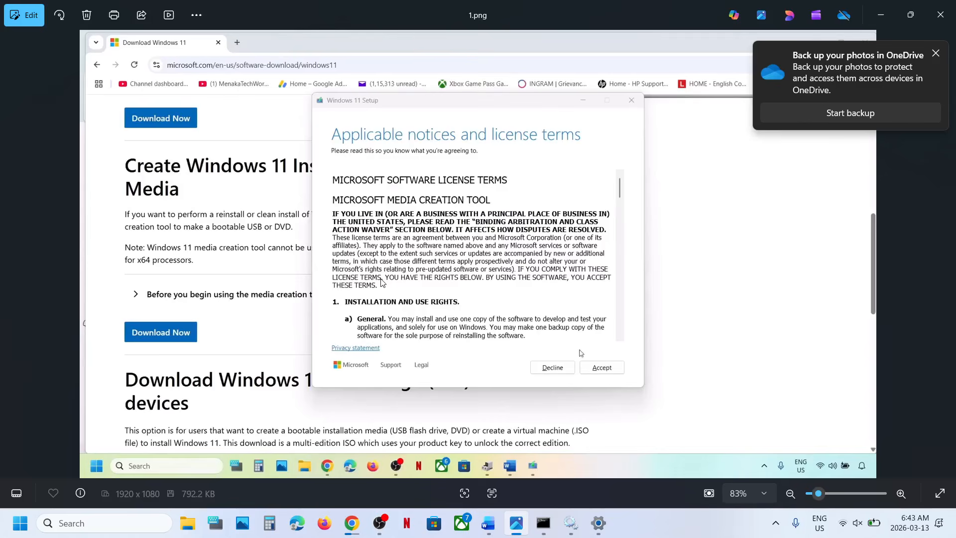
pyautogui.click(936, 55)
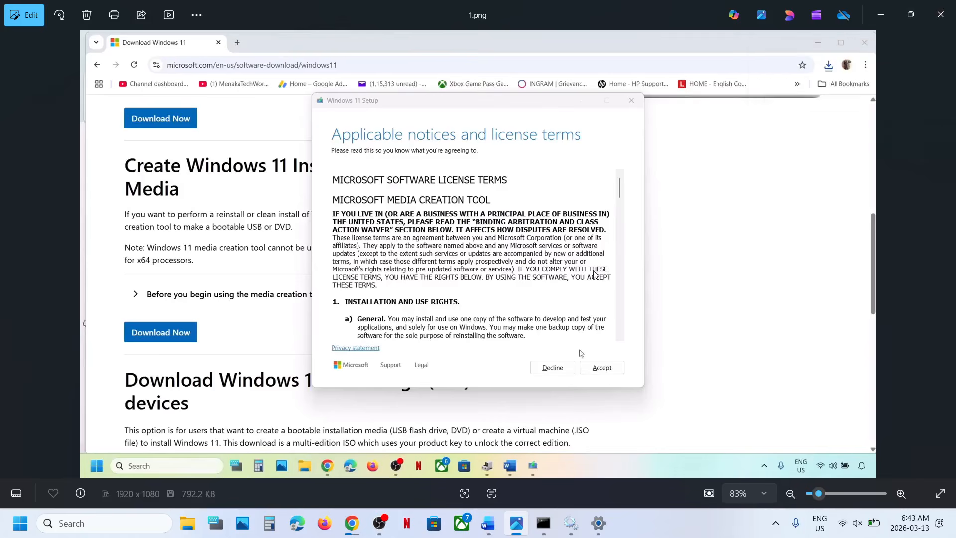
pyautogui.press('Right')
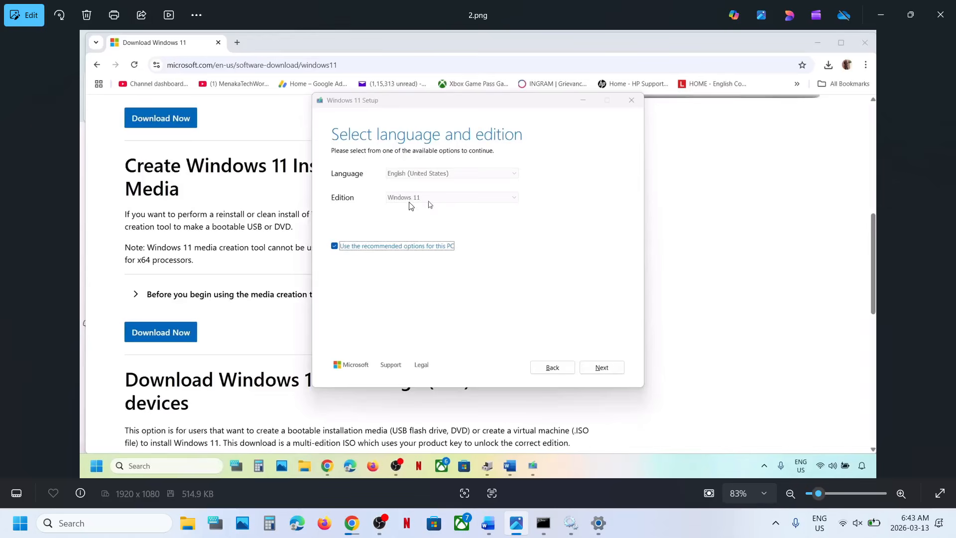
pyautogui.press('Right')
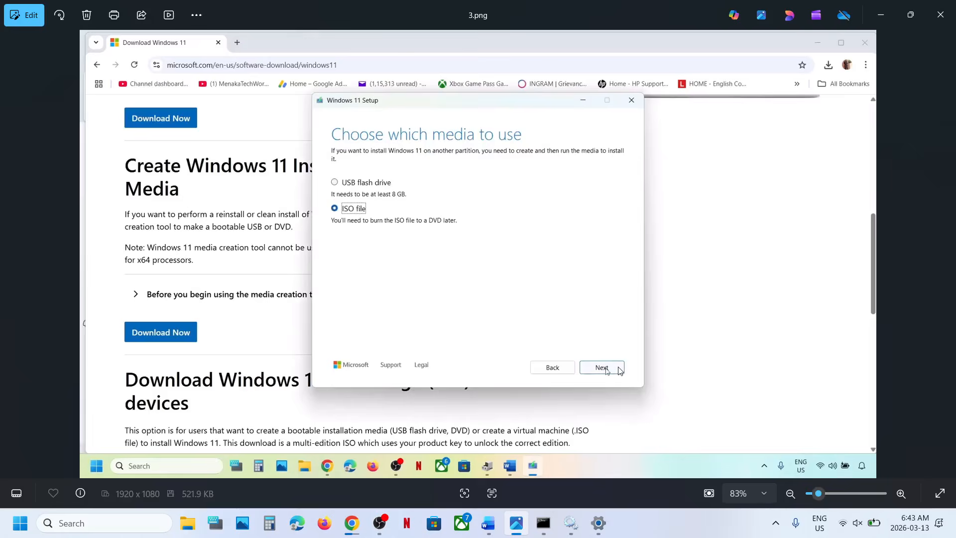
pyautogui.press('Right')
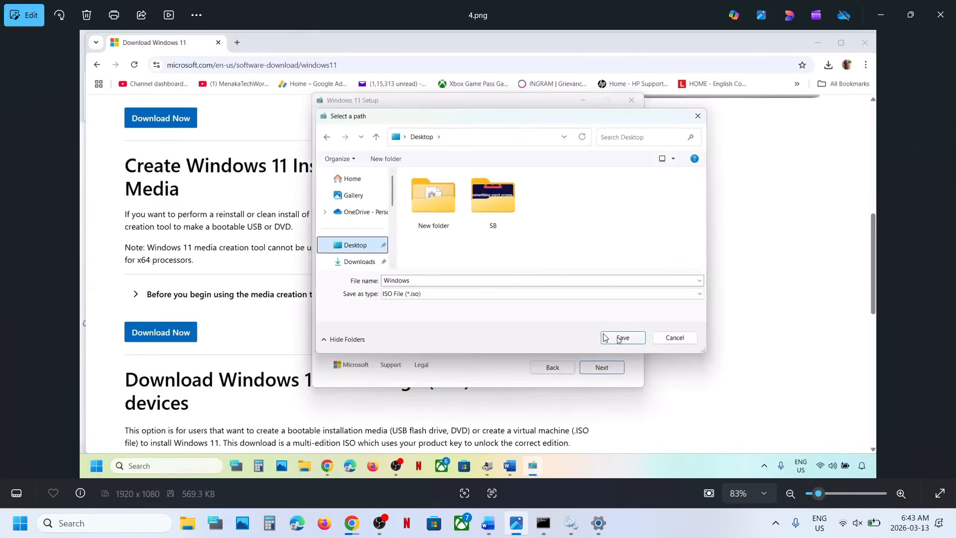
pyautogui.press('Right')
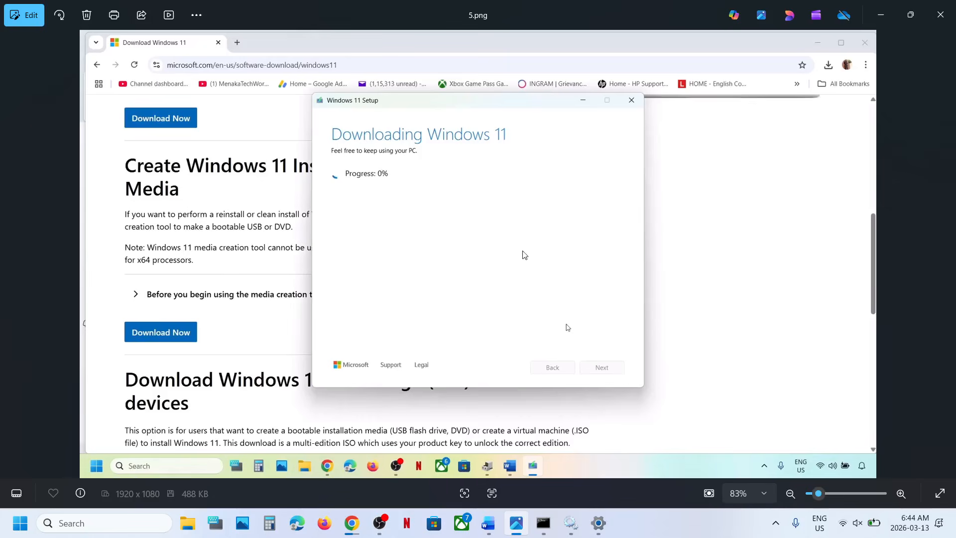
pyautogui.press('Right')
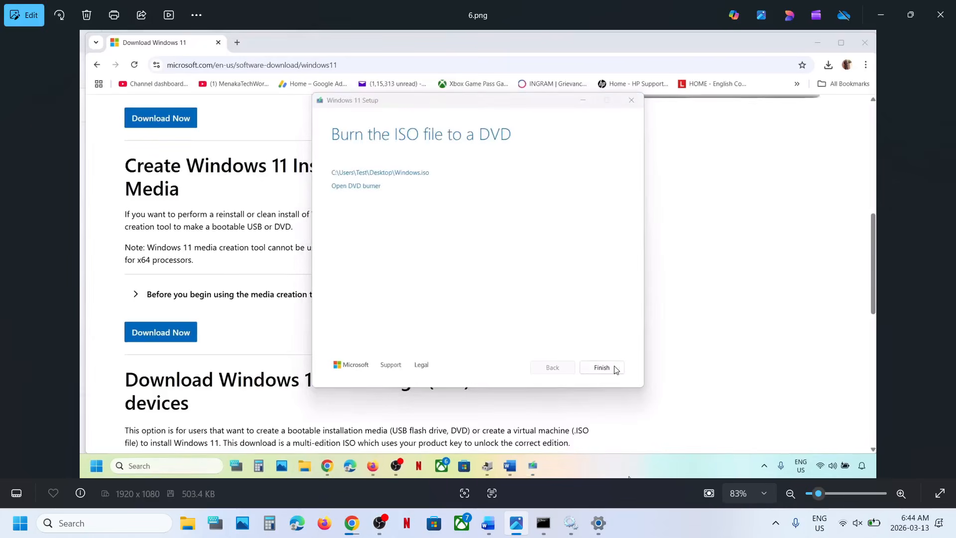
pyautogui.press('Right')
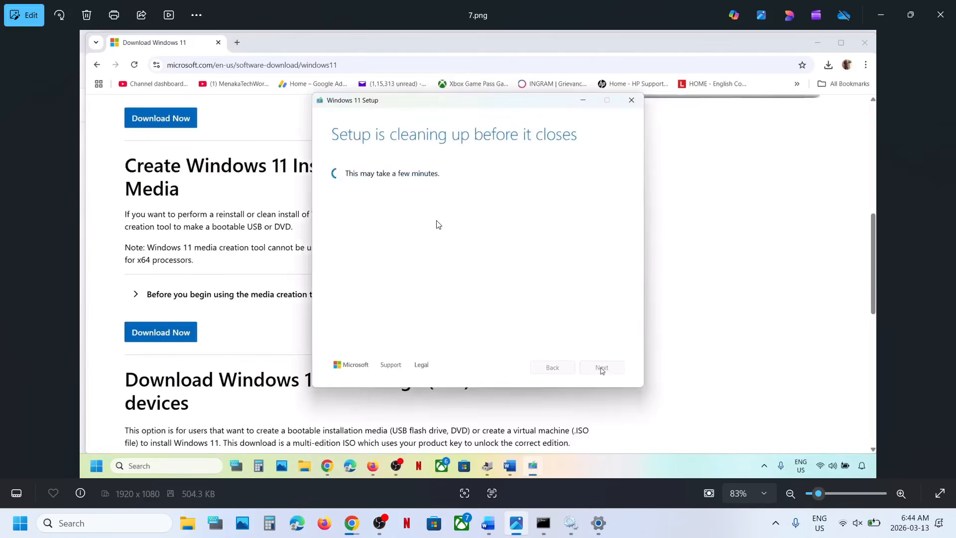
# - Review screenshots 8.png to 13.png on running setup from the Windows ISO, up to the Ready to install page
pyautogui.press('Right')
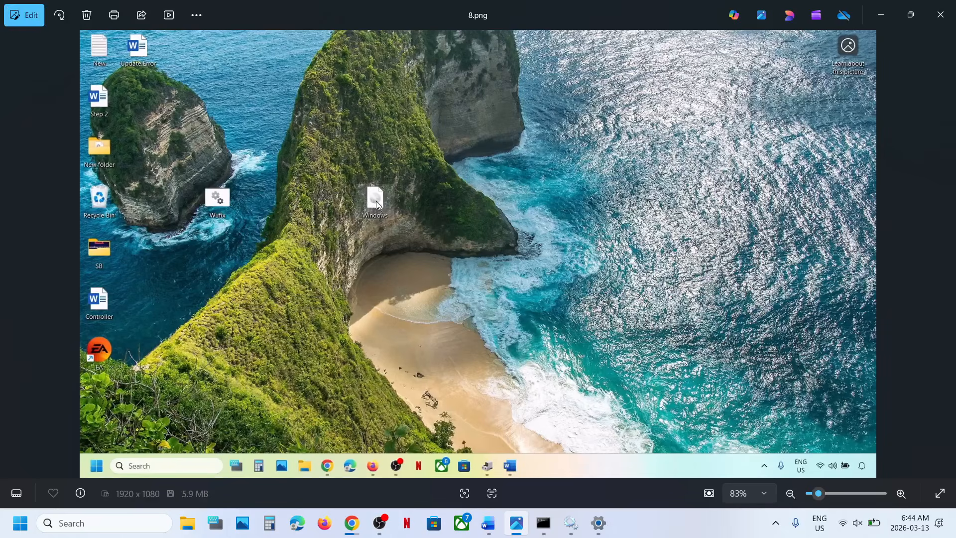
pyautogui.press('Right')
pyautogui.press('Right')
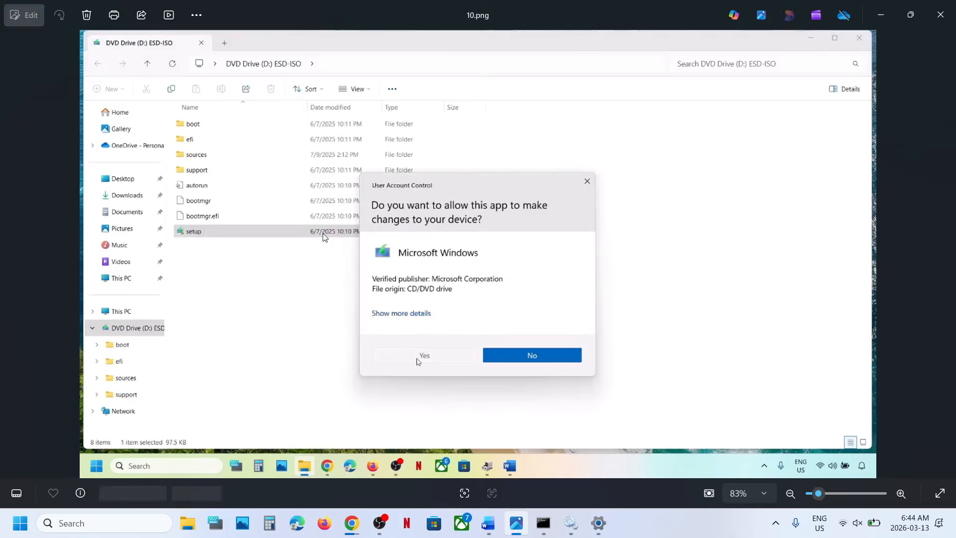
pyautogui.press('Right')
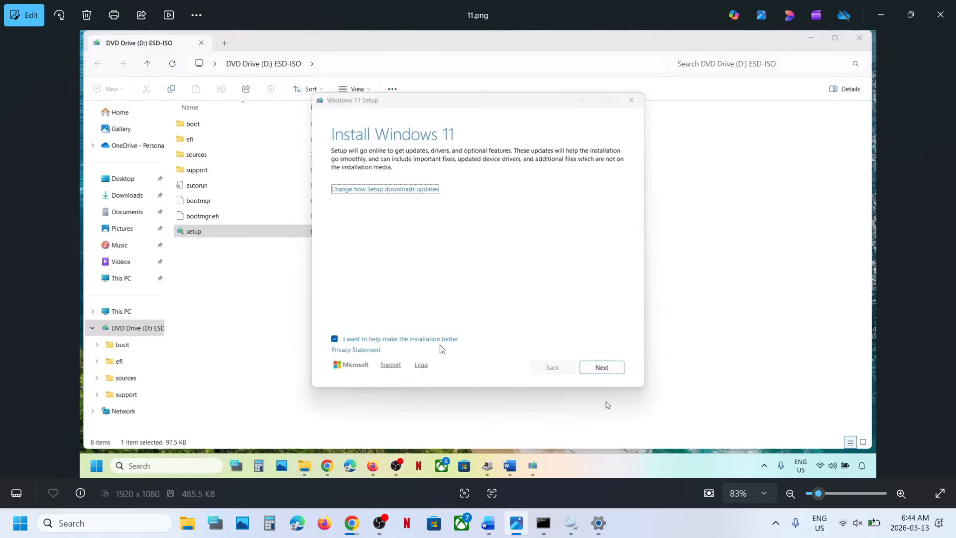
pyautogui.press('Right')
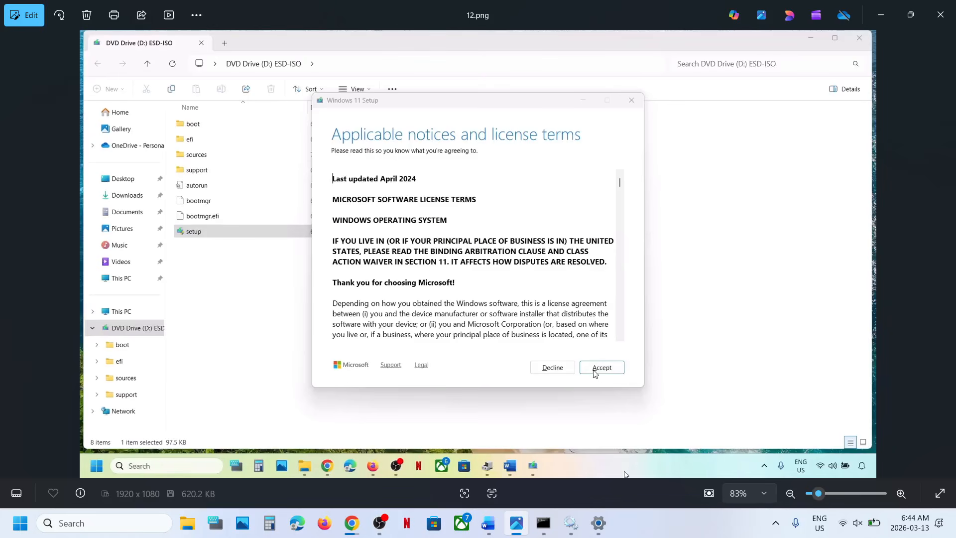
pyautogui.press('Right')
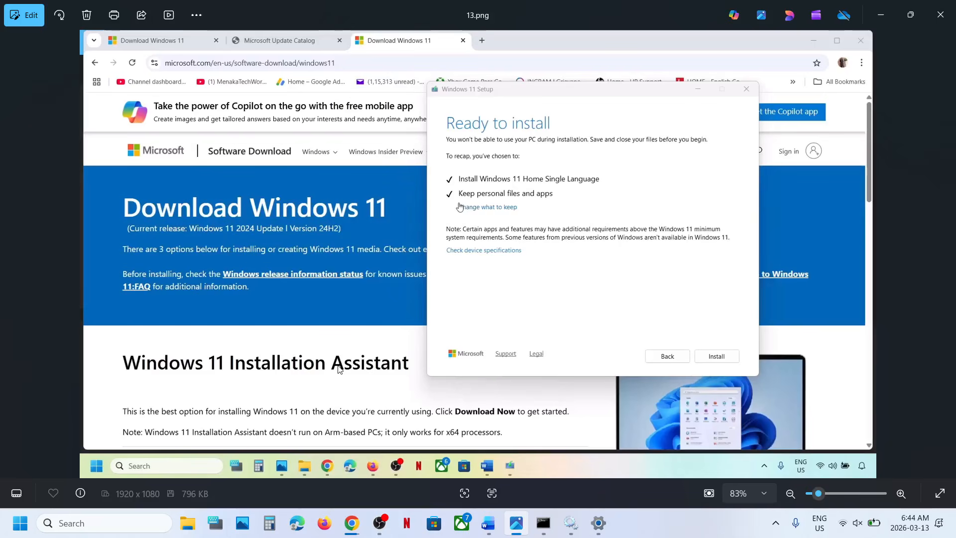
# - Open the Windows Update history in Settings and highlight the 2026-03 Security Update (KB5079473) entry
pyautogui.click(598, 523)
pyautogui.click(114, 374)
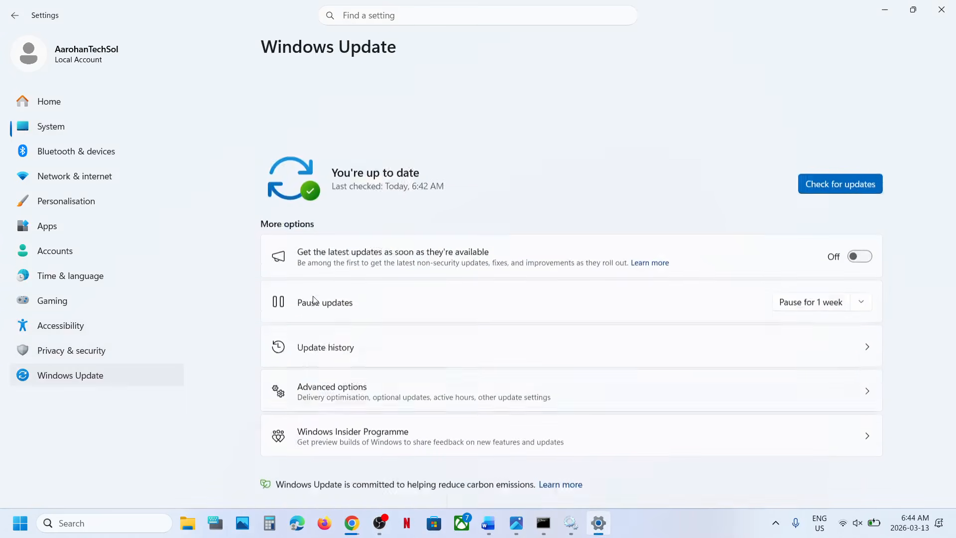
pyautogui.click(329, 268)
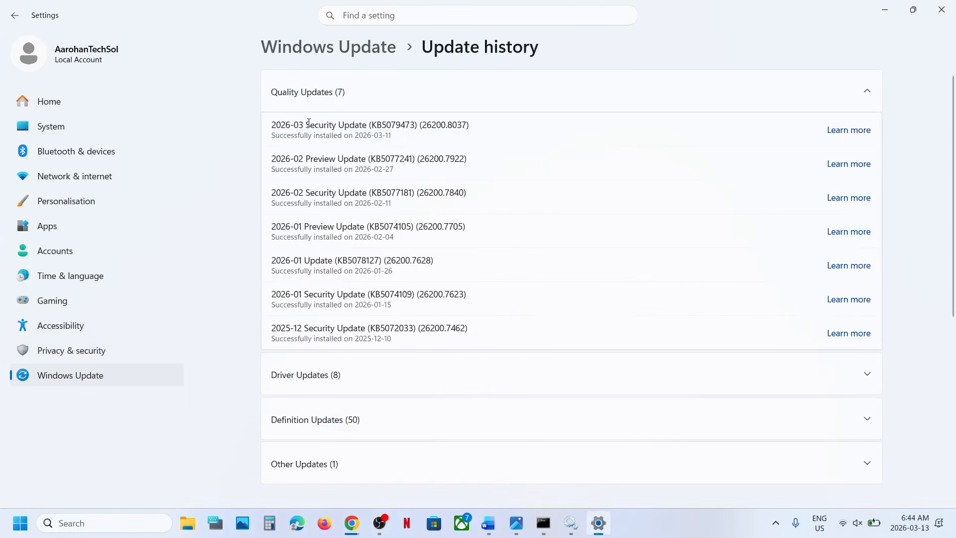
pyautogui.moveTo(273, 126); pyautogui.dragTo(487, 115)
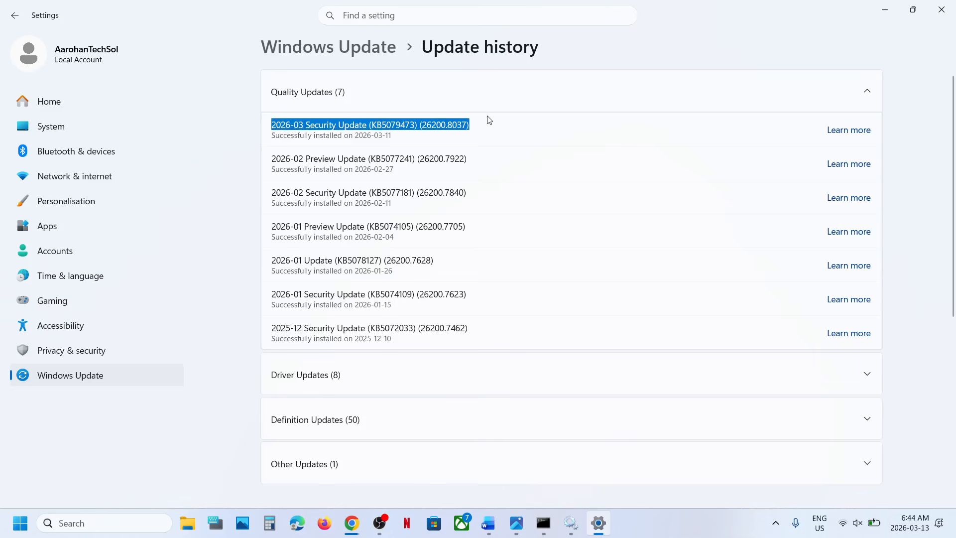